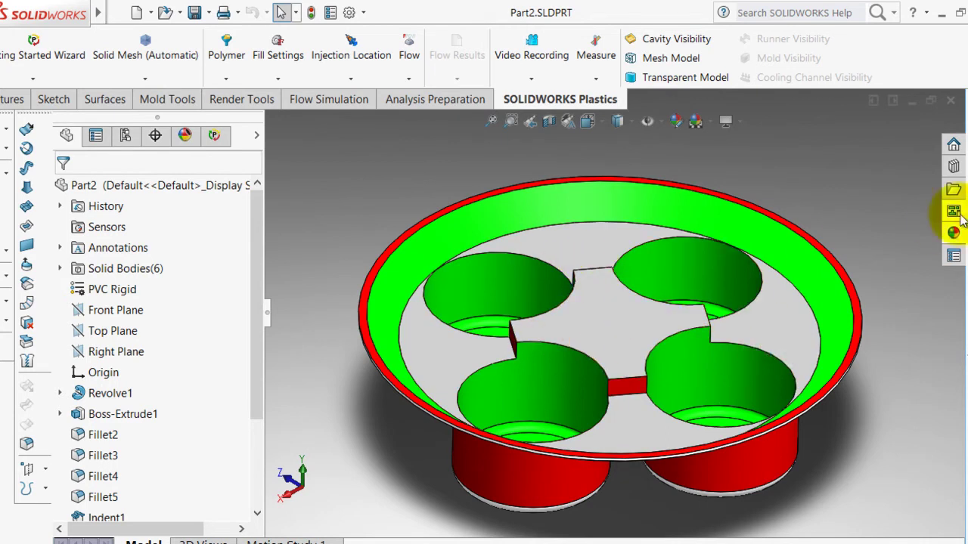
Orbit the tray to view its underside and select the centre indent face
right_click(866, 189)
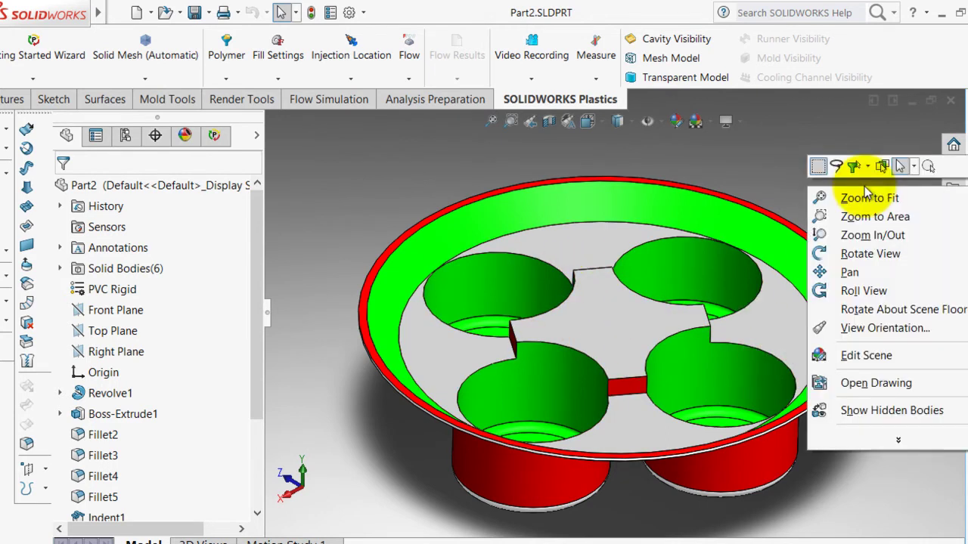
left_click(871, 255)
left_click_drag(670, 309, 674, 498)
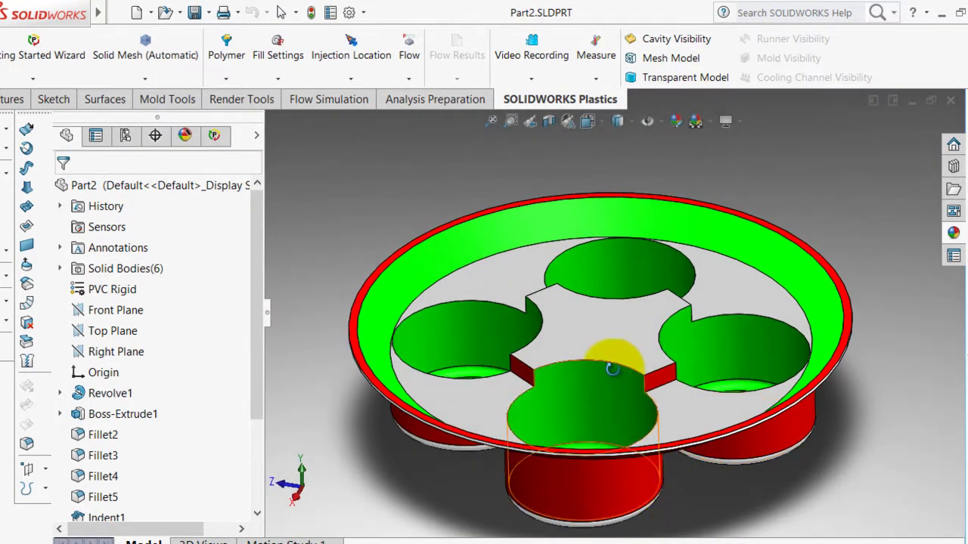
scroll(616, 345, "down", 3)
scroll(600, 325, "up", 3)
left_click(594, 310)
scroll(607, 371, "down", 3)
scroll(607, 371, "up", 3)
Tilt the tray through oblique, top-down and low side views, then restore normal selection
left_click_drag(607, 371, 602, 291)
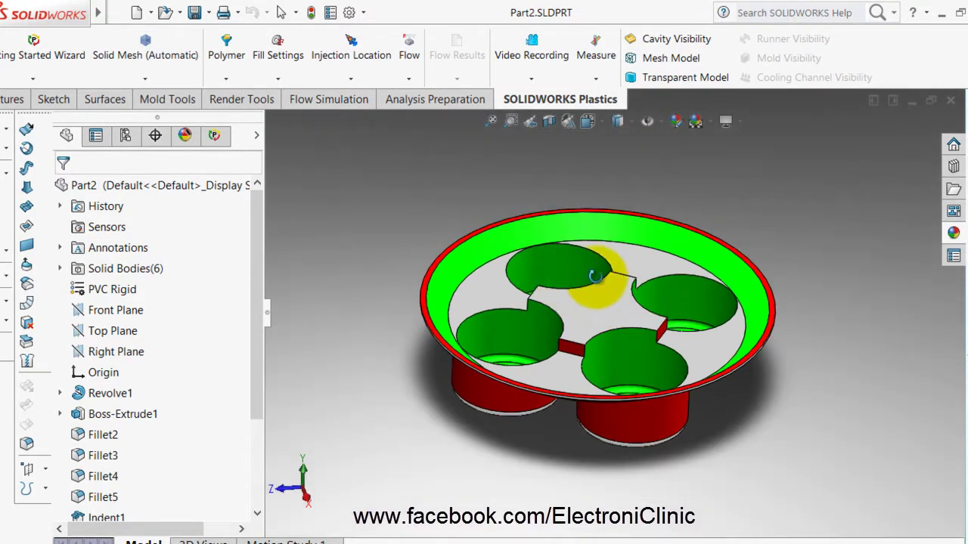
left_click_drag(610, 295, 615, 311)
left_click_drag(595, 267, 763, 412)
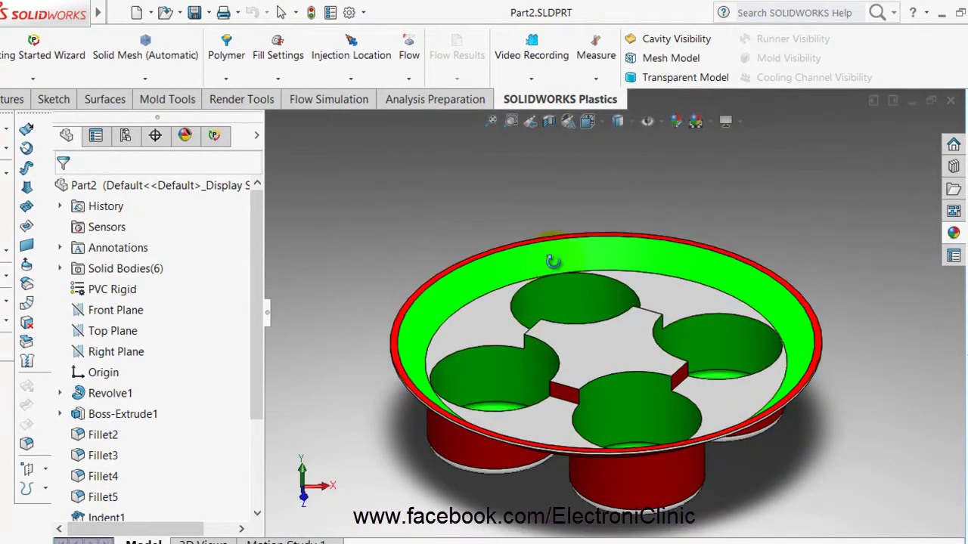
right_click(756, 203)
left_click(768, 217)
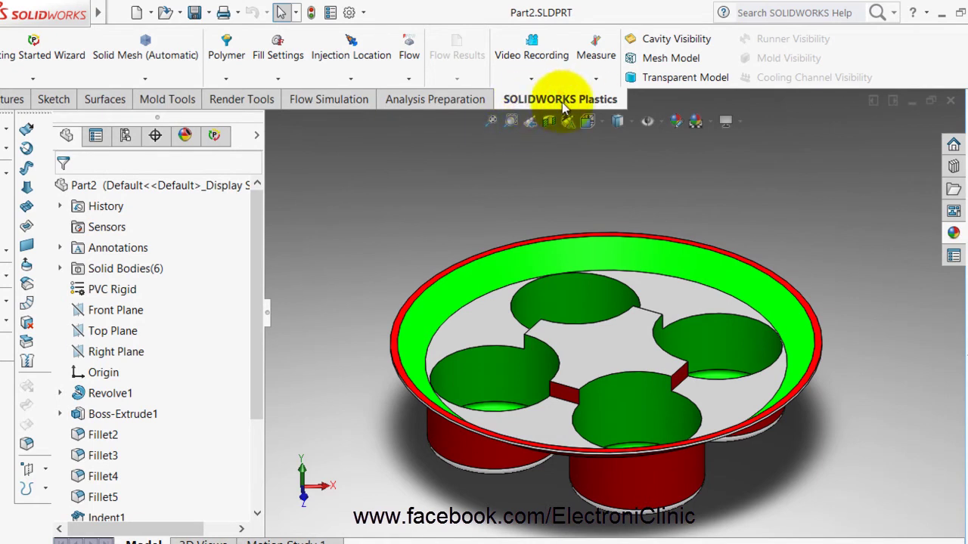
Review the analysis preparation tools and the list of installed add-ins
left_click(457, 99)
left_click(552, 102)
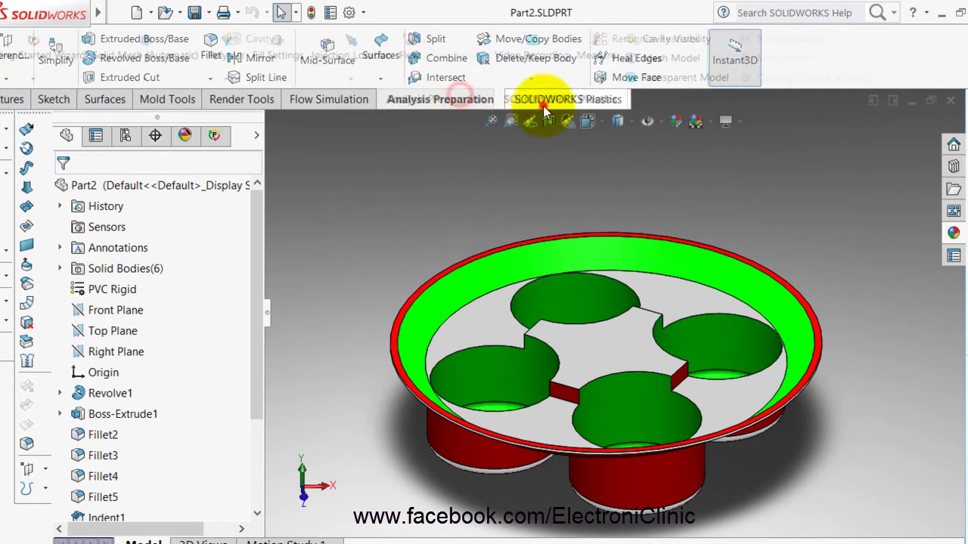
left_click(364, 13)
left_click(389, 69)
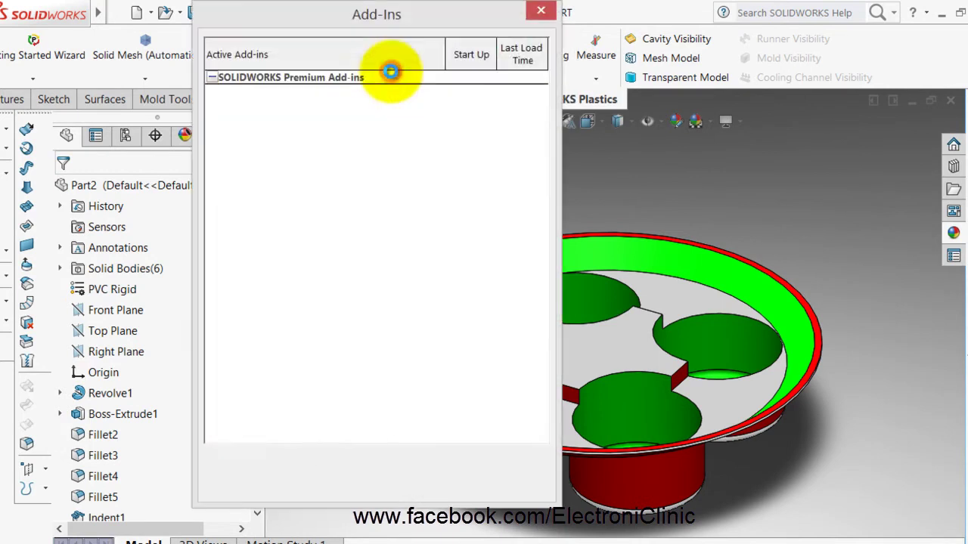
left_click_drag(537, 183, 544, 302)
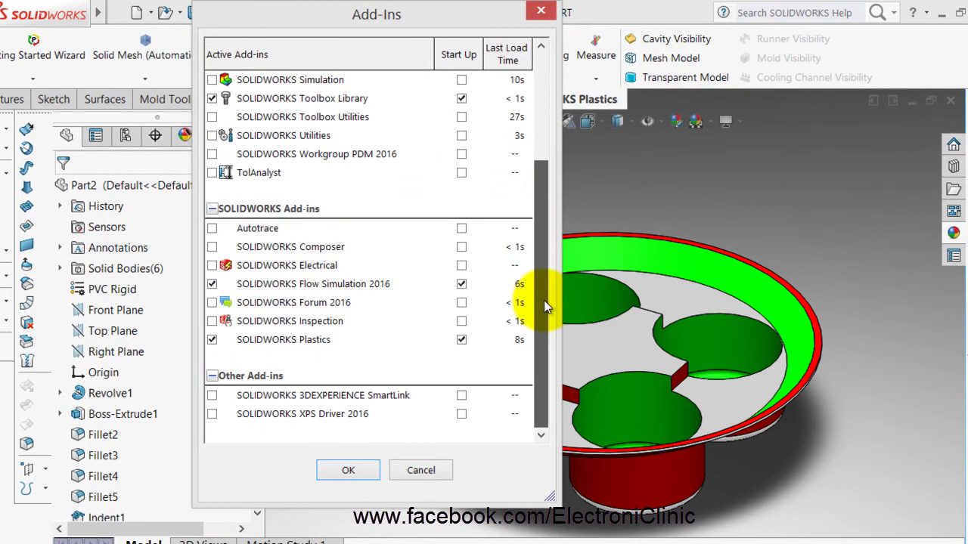
left_click(540, 10)
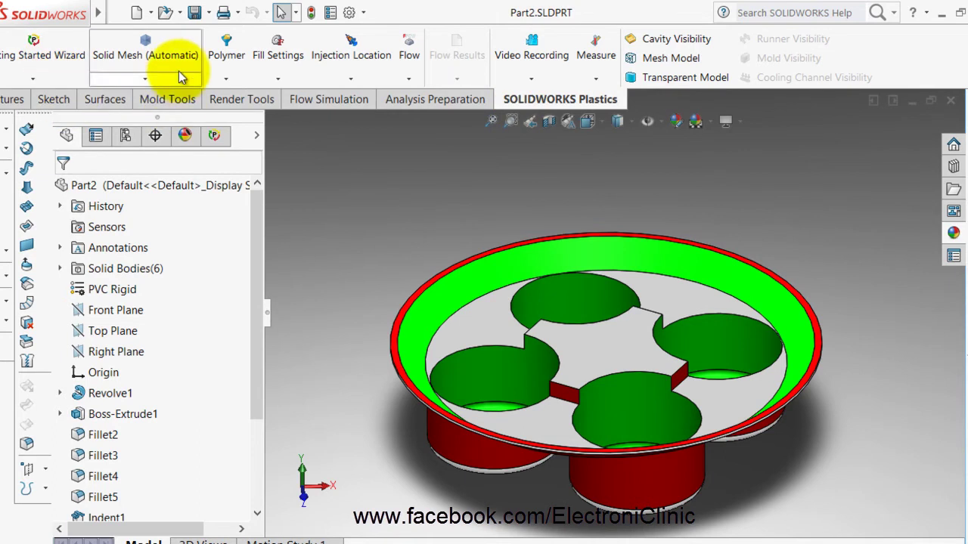
Apply Shell Mesh (Automatic) to the tray and orbit to inspect the mesh
left_click(145, 79)
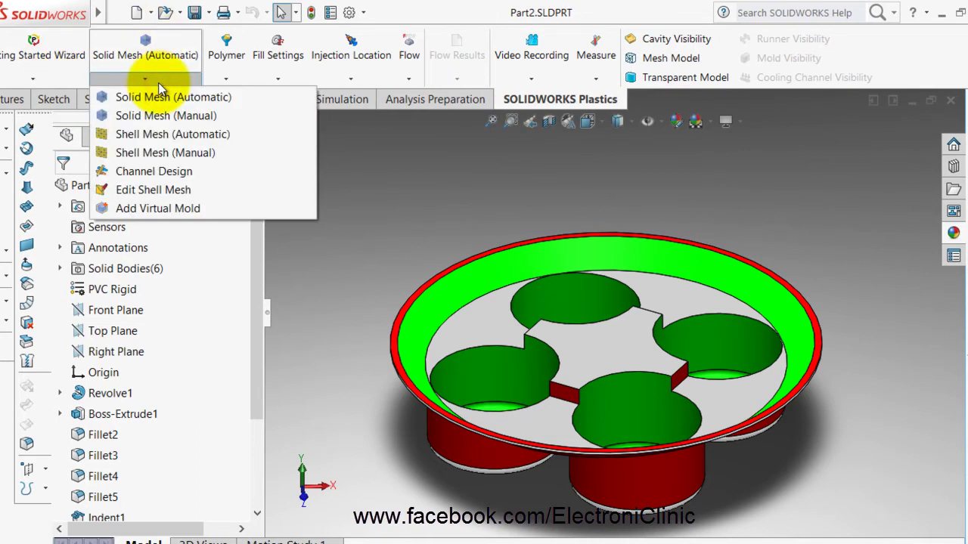
left_click(165, 140)
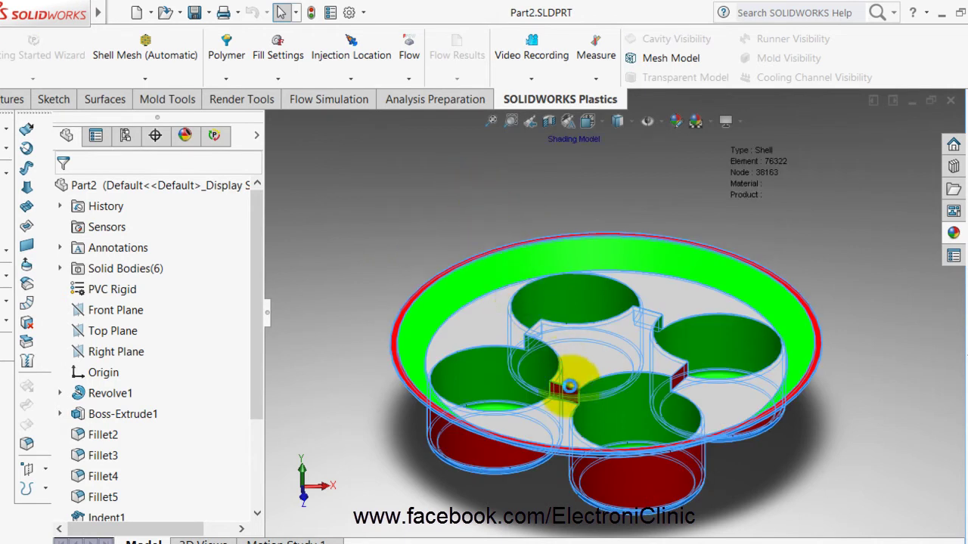
middle_click_drag(403, 204, 445, 224)
scroll(659, 383, "up", 3)
scroll(620, 363, "down", 3)
scroll(646, 318, "up", 2)
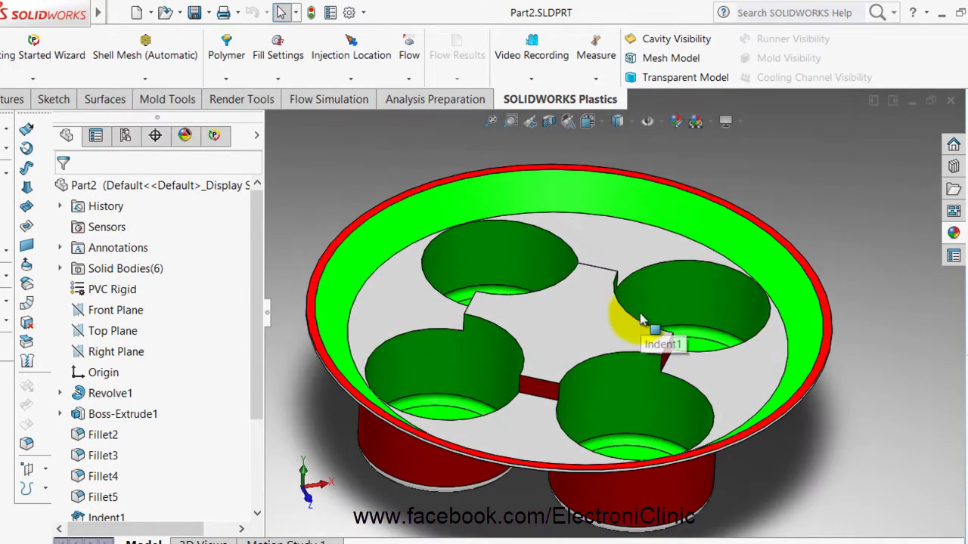
Open the Polymer database and browse, then collapse, the ABS family
left_click(284, 75)
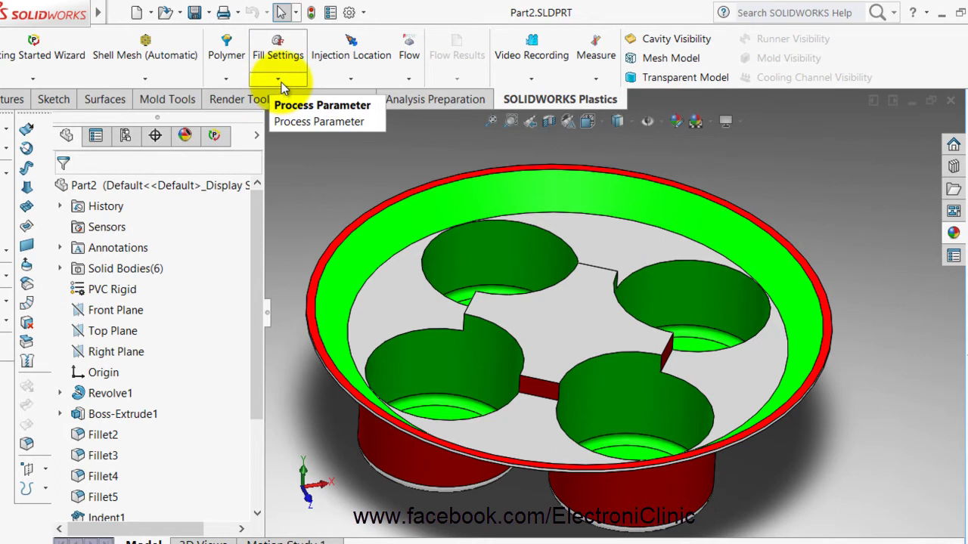
left_click(234, 82)
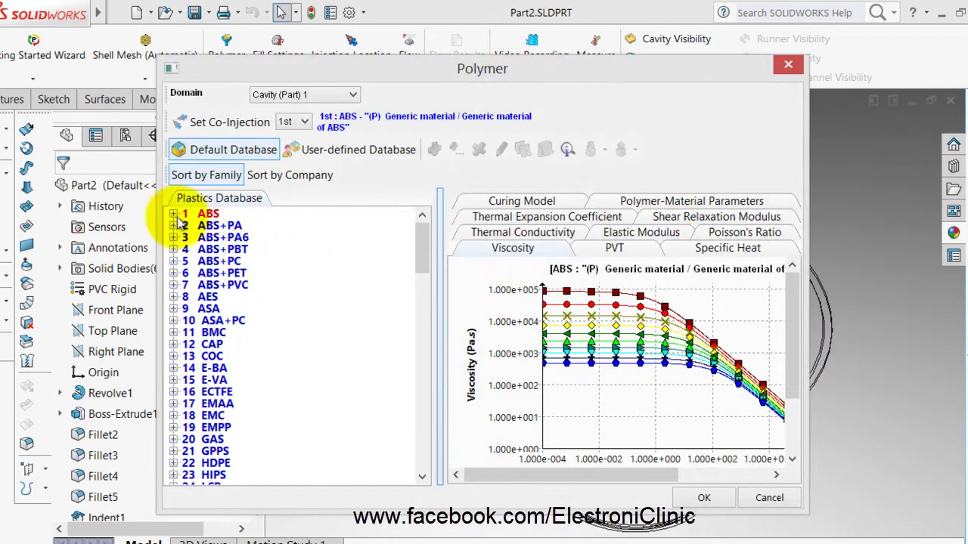
left_click(175, 216)
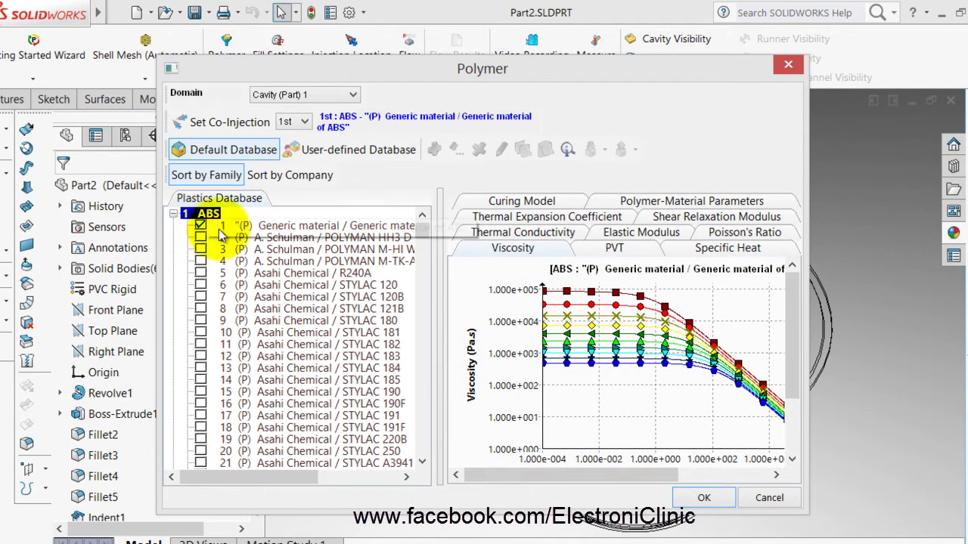
left_click_drag(430, 236, 426, 264)
scroll(259, 270, "up", 20)
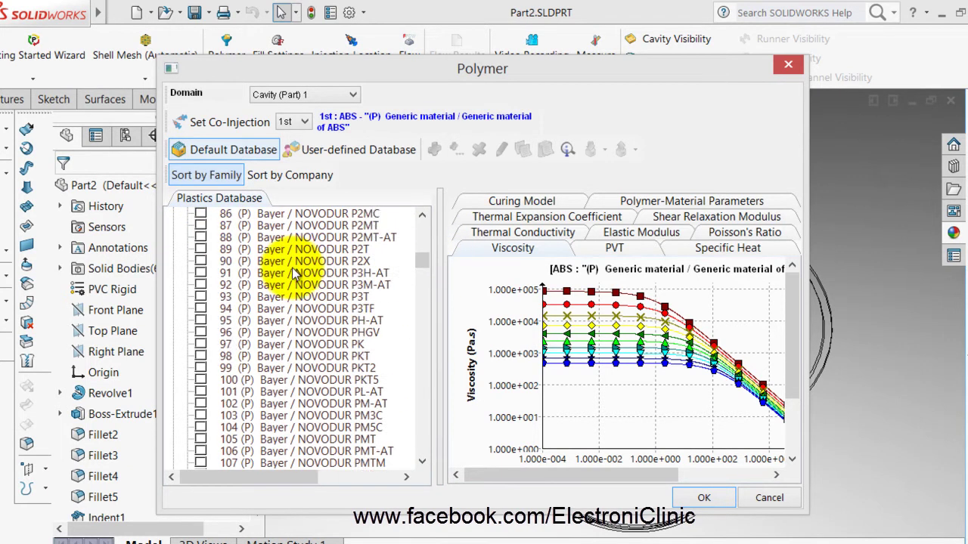
scroll(296, 283, "up", 3)
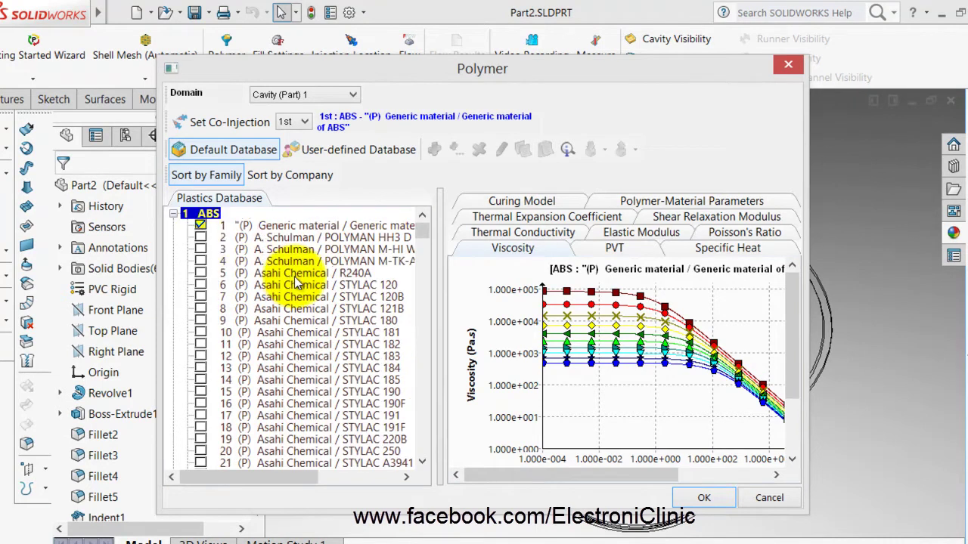
left_click(174, 216)
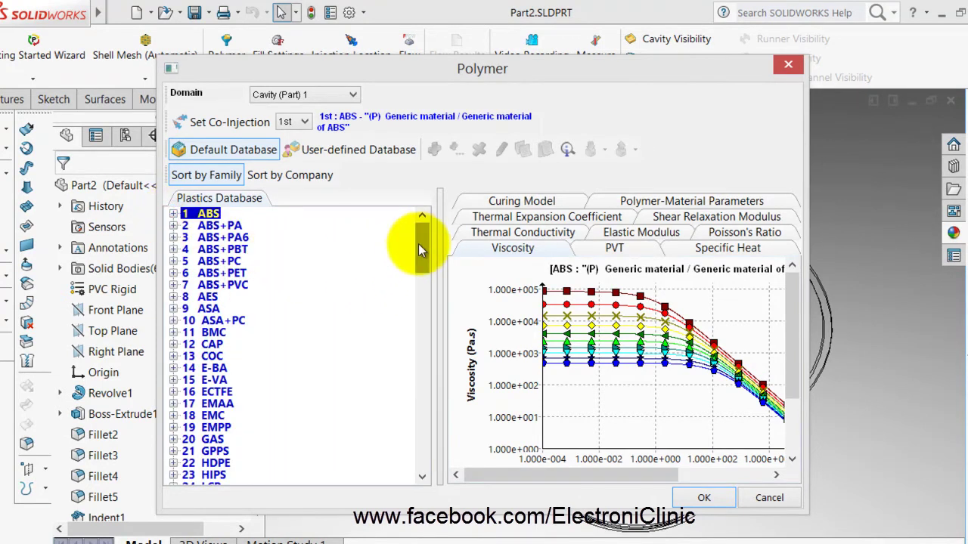
left_click_drag(424, 250, 425, 258)
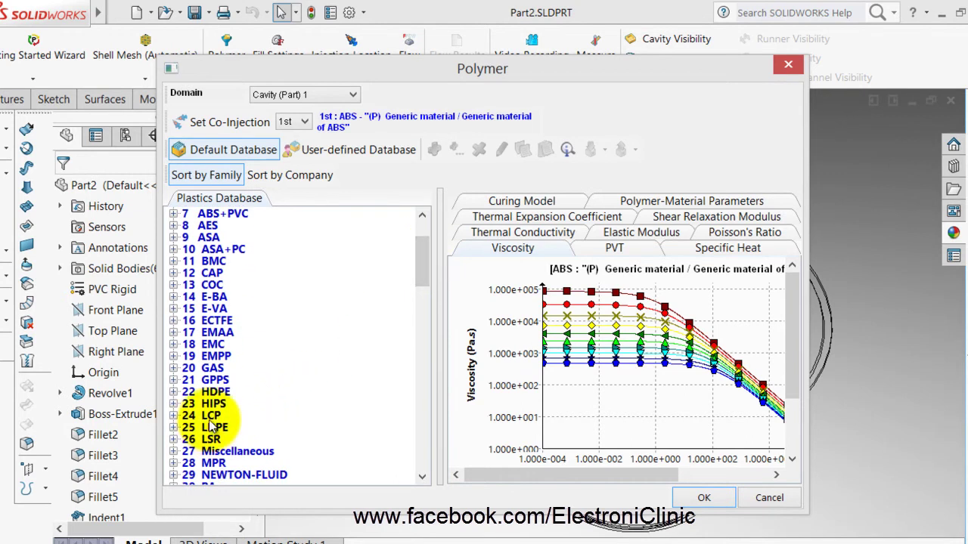
Expand 22 HDPE, pick the generic HDPE grade and confirm it
left_click(215, 392)
left_click(174, 391)
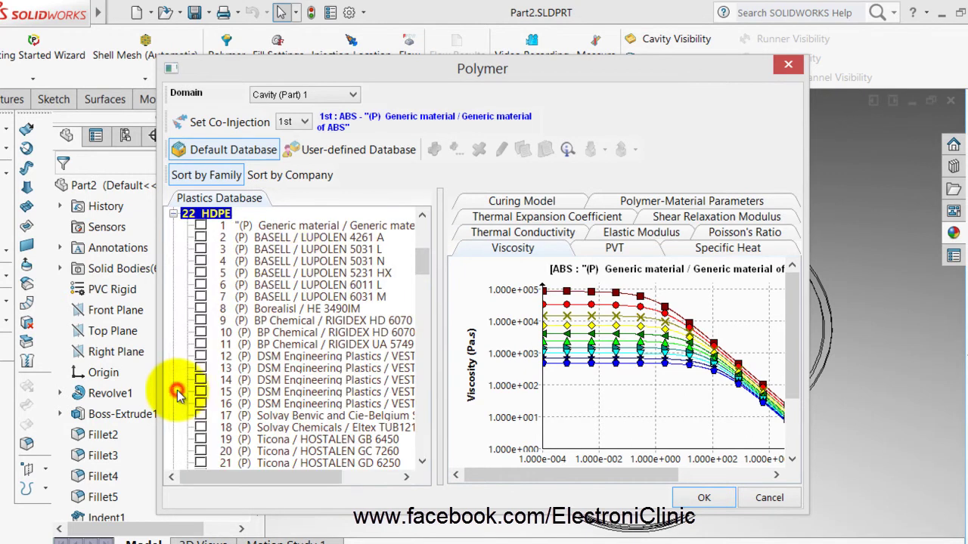
left_click(284, 226)
left_click(696, 499)
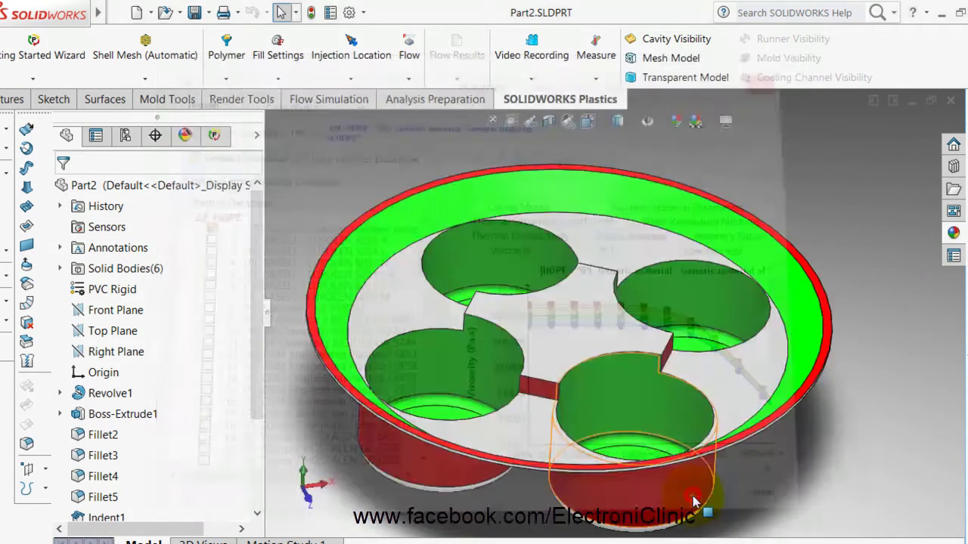
middle_click_drag(497, 346, 385, 225)
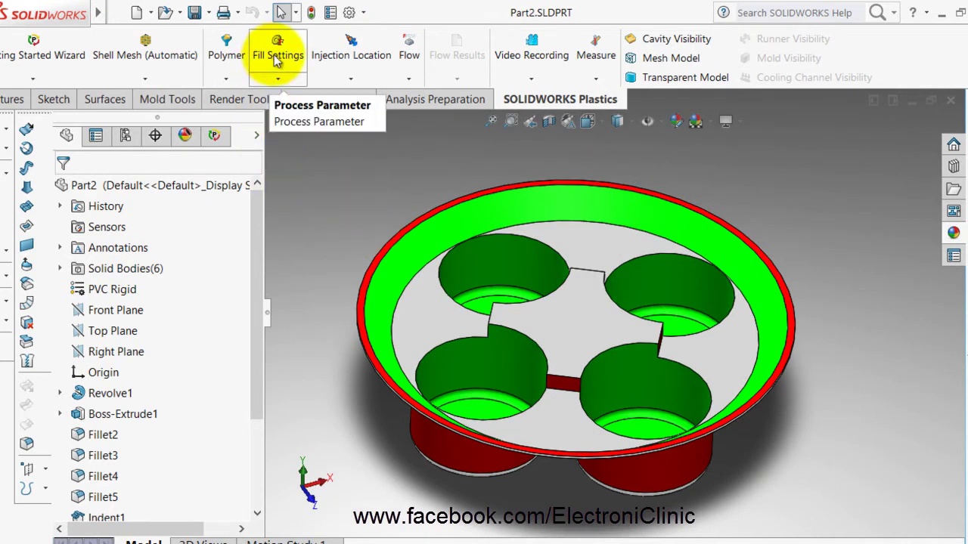
Start an Injection Location and orient the tray to the bottom view
left_click(337, 64)
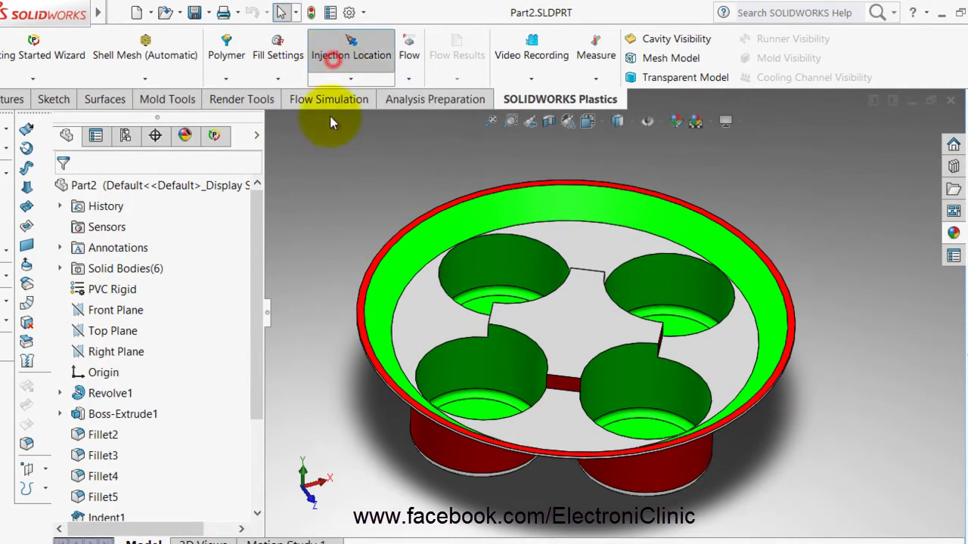
middle_click_drag(373, 485, 388, 121)
middle_click_drag(821, 401, 751, 368)
middle_click_drag(655, 235, 641, 365)
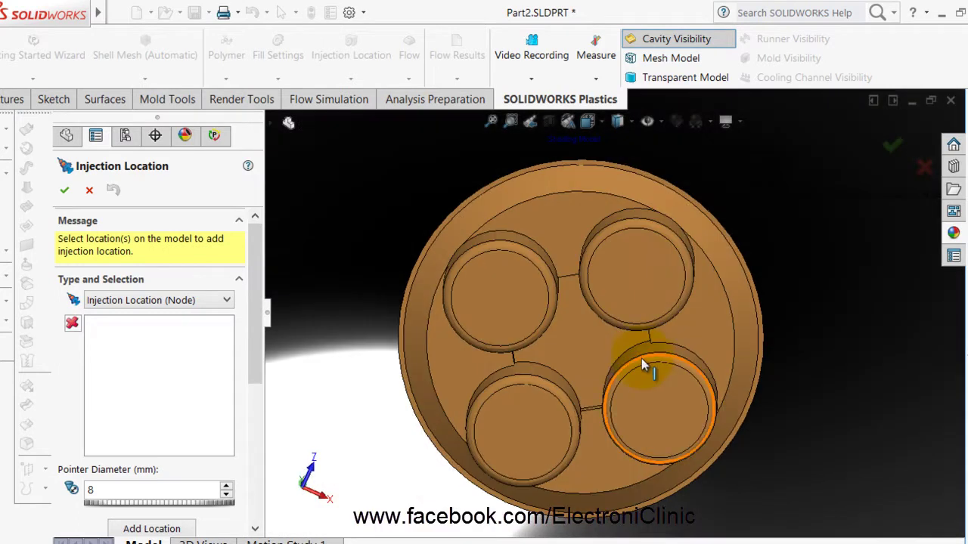
key("space")
left_click(570, 329)
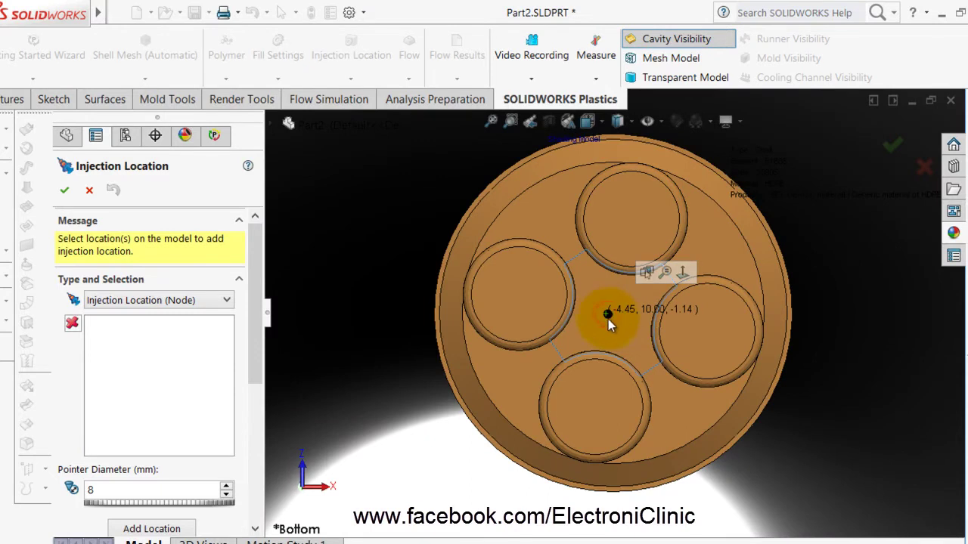
scroll(619, 301, "down", 5)
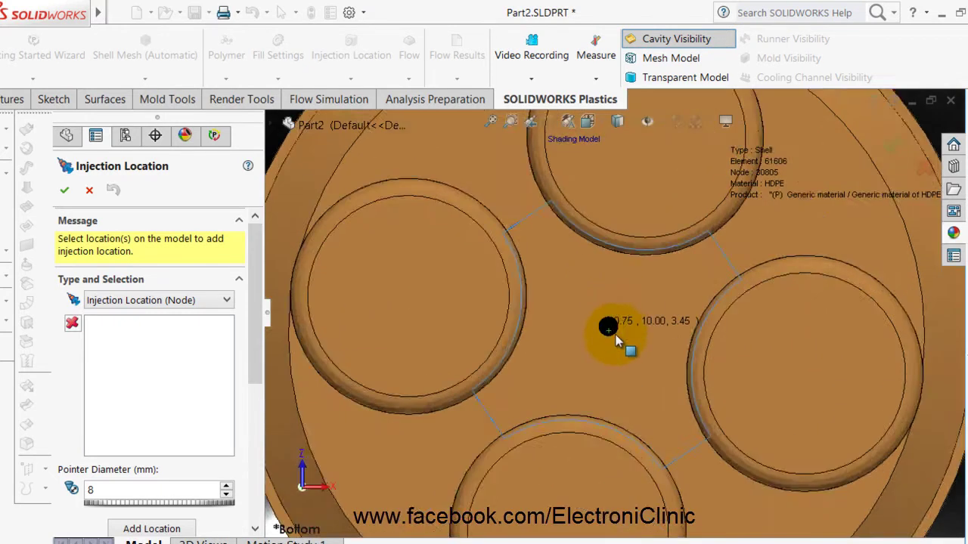
scroll(613, 328, "up", 5)
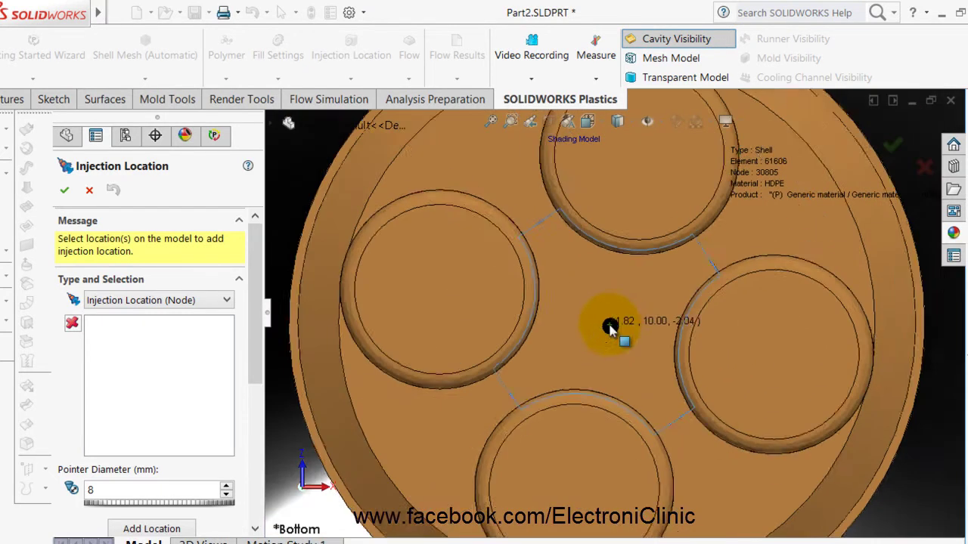
left_click_drag(261, 275, 264, 312)
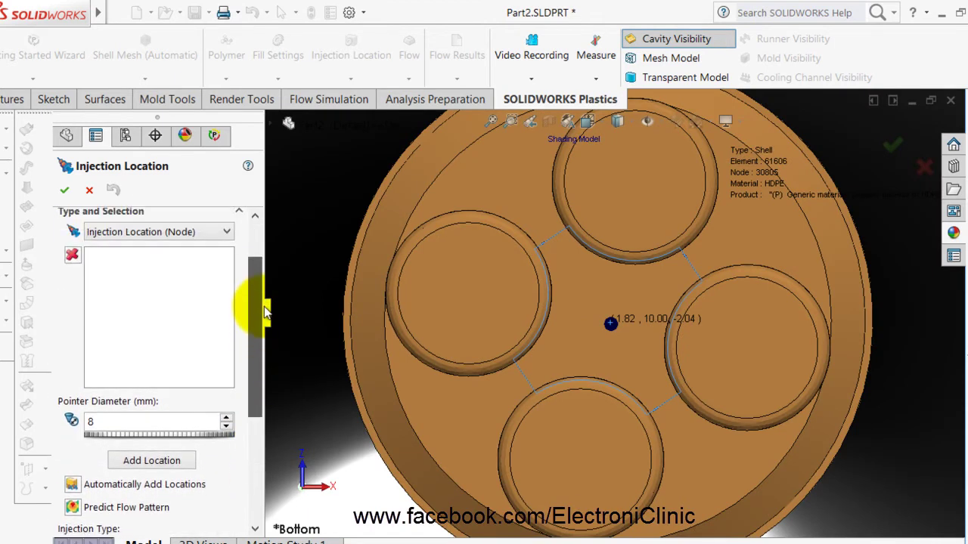
Add and accept the injection point at the underside centre (1.82, 10.00, -2.04)
left_click(168, 494)
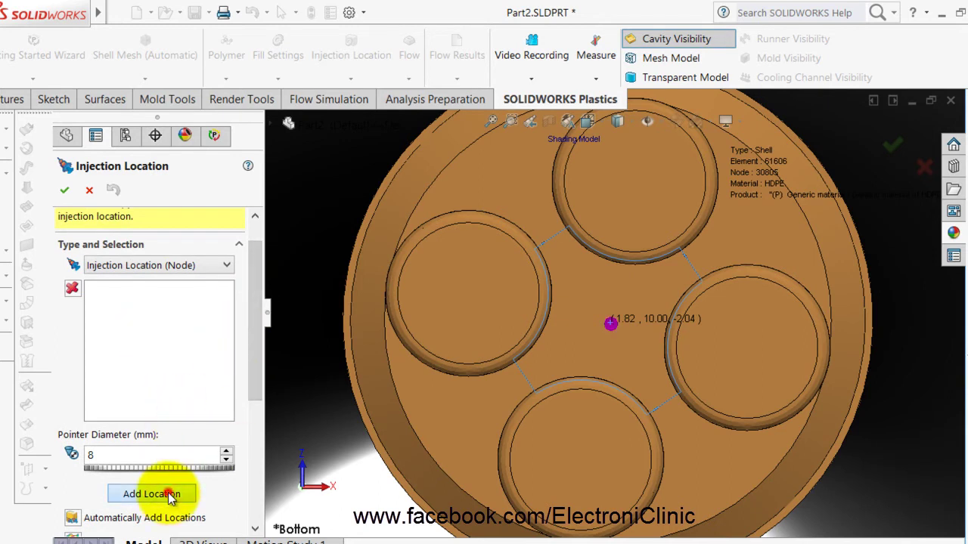
left_click_drag(254, 346, 254, 320)
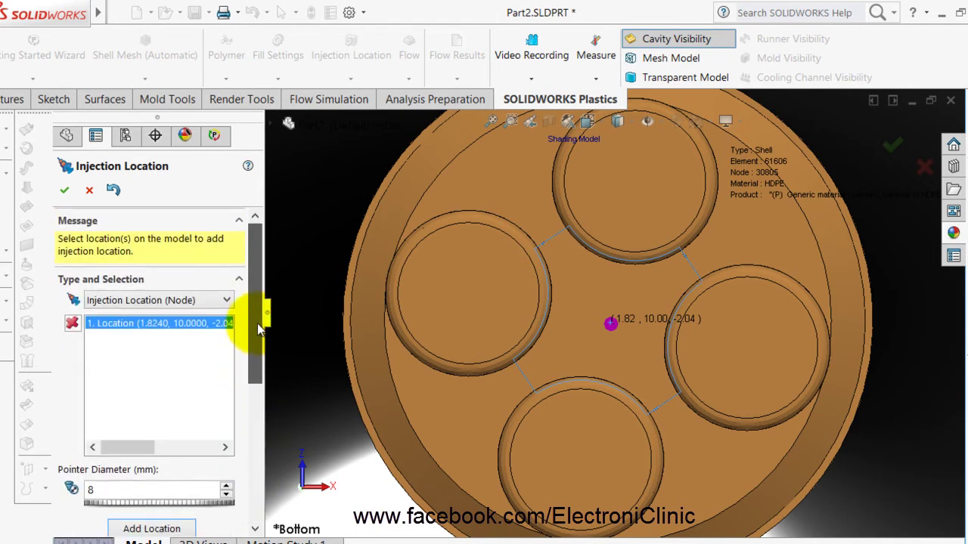
left_click(65, 191)
scroll(610, 340, "up", 4)
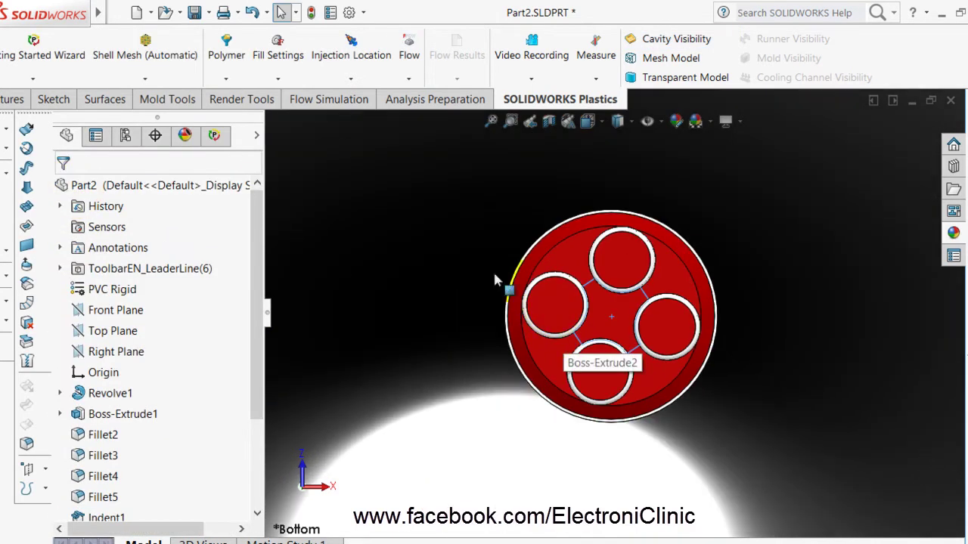
middle_click_drag(460, 224, 563, 454)
Apply Fill Settings with a 250 °C melt temperature and dismiss the over-limit warning
scroll(537, 325, "down", 3)
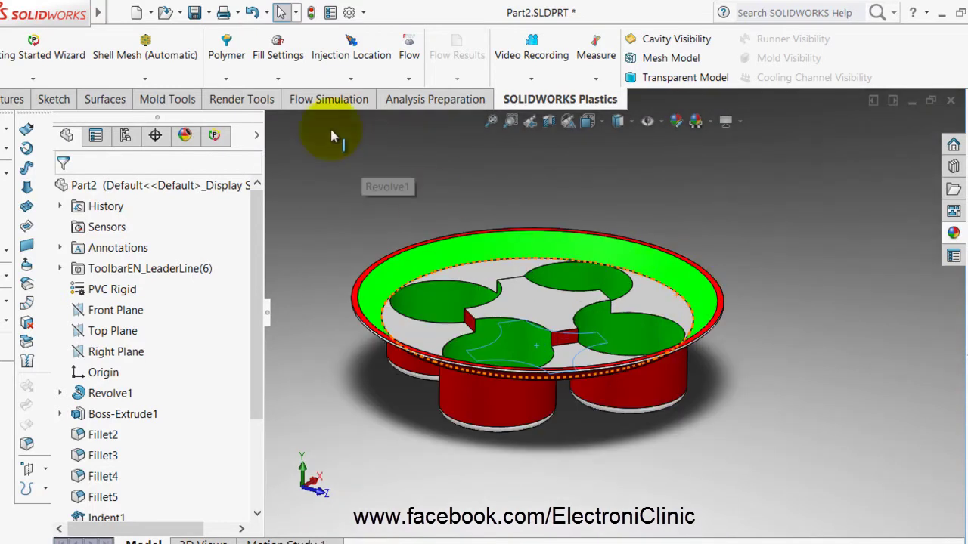
left_click(282, 80)
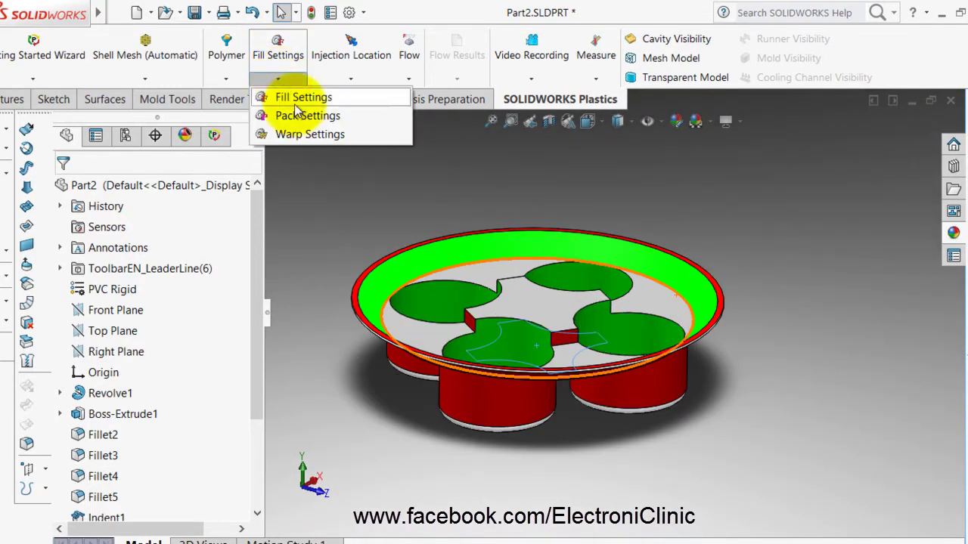
left_click(295, 99)
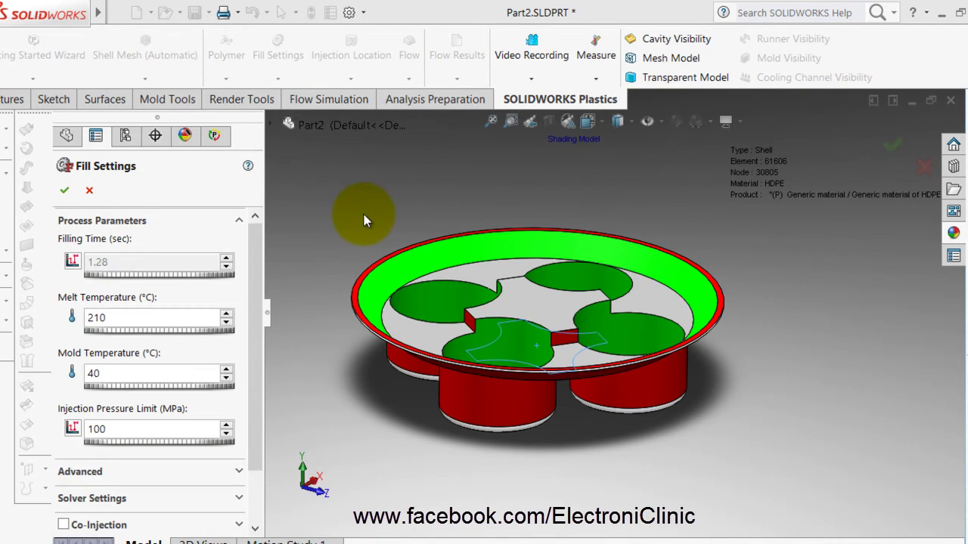
left_click_drag(257, 260, 256, 307)
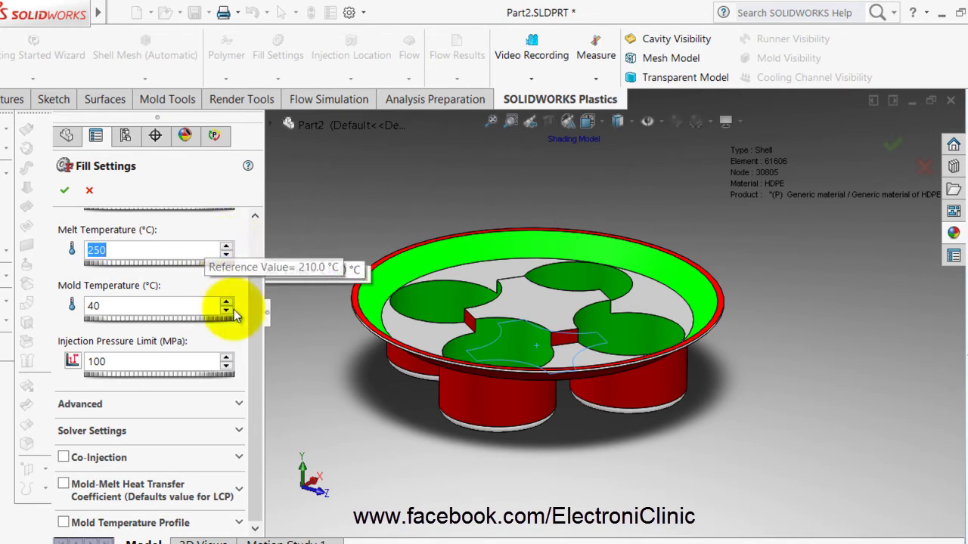
left_click(115, 307)
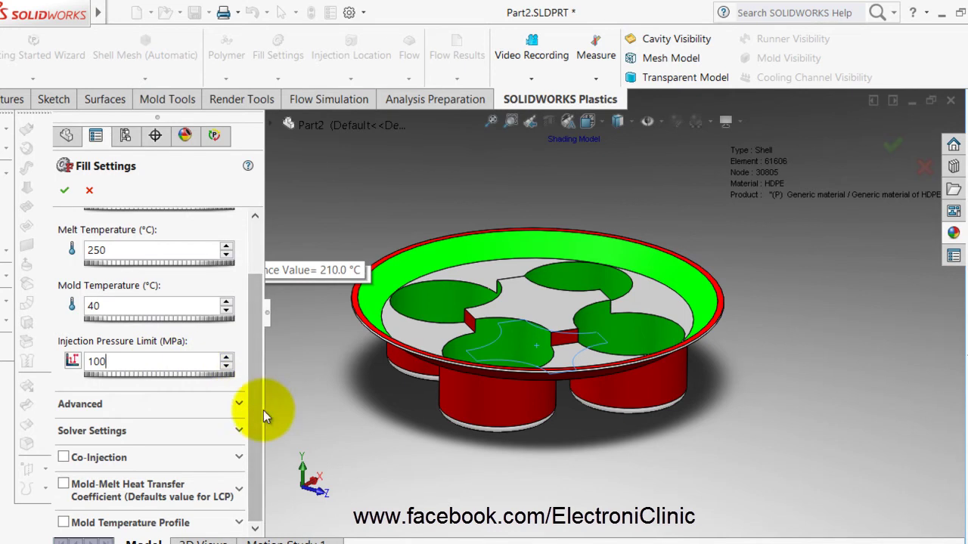
left_click_drag(261, 410, 260, 341)
left_click(64, 190)
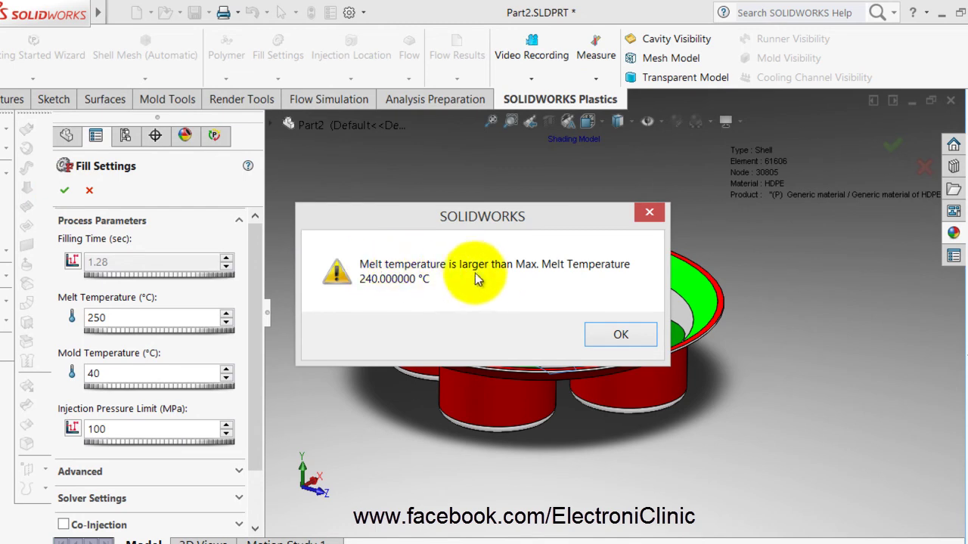
left_click(620, 335)
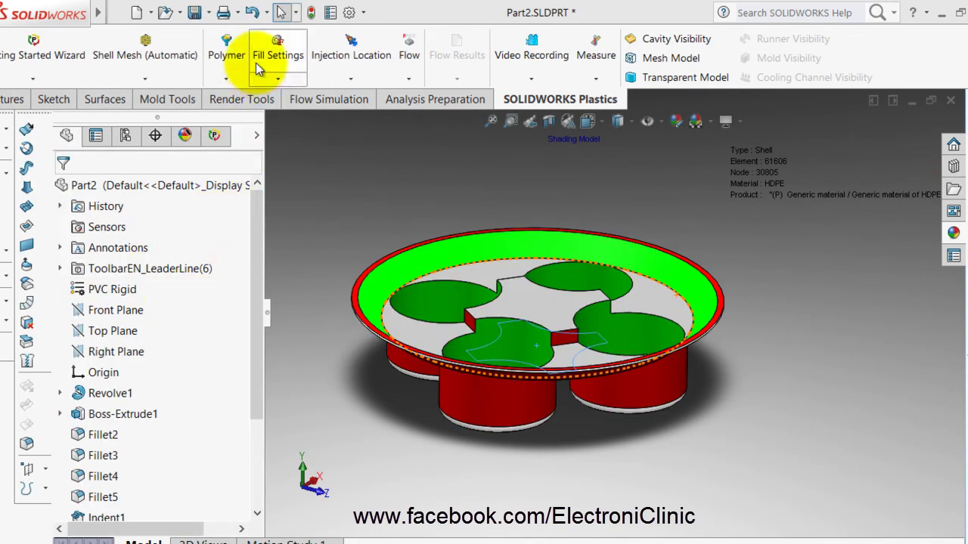
Lower the melt temperature to 230 °C, keeping mold 40 °C and 100 MPa limit
left_click(257, 68)
left_click(277, 95)
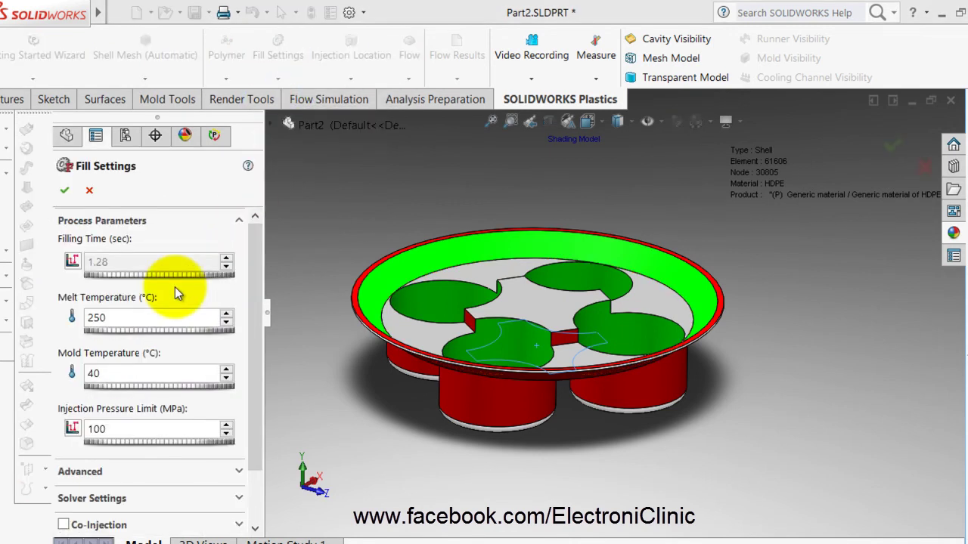
left_click(227, 323)
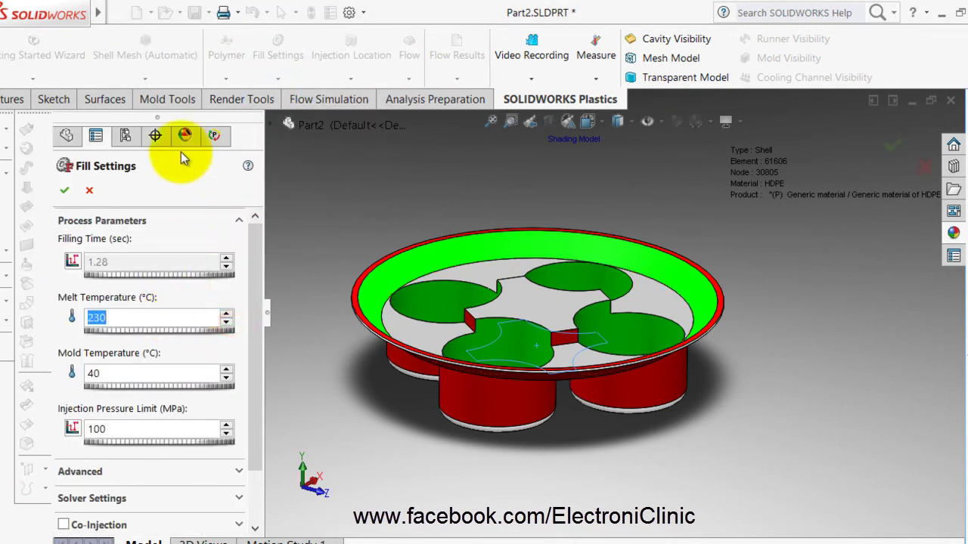
left_click(64, 190)
mouse_move(262, 257)
left_mouse_down()
mouse_move(271, 385)
mouse_move(262, 238)
left_mouse_up()
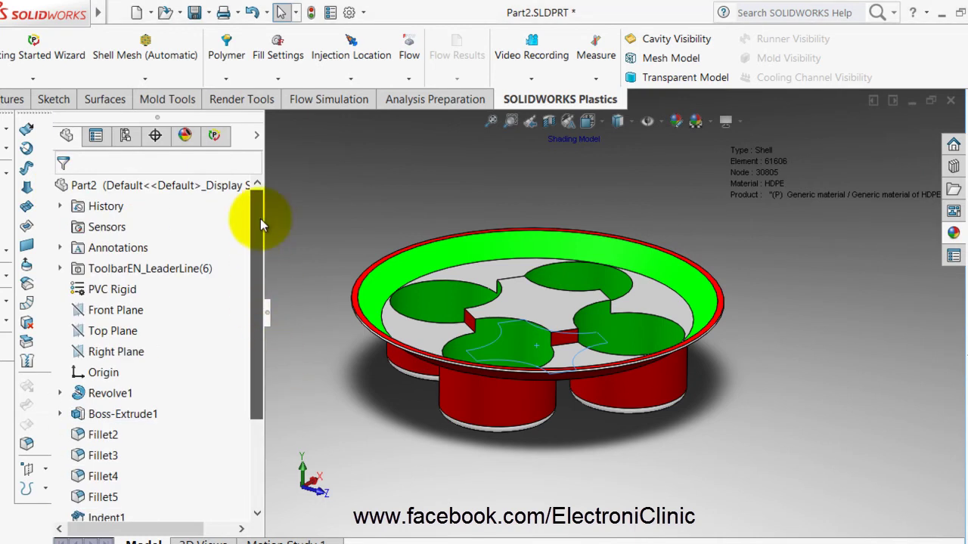
Run the SHELL FLOW/PACK analysis until fill-time results show a 55.6 MPa fill
left_click(418, 76)
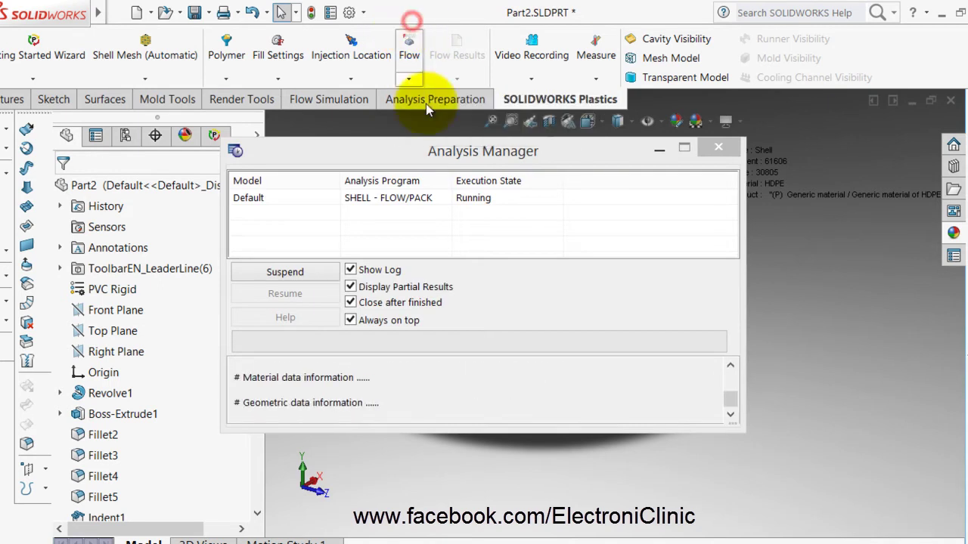
left_click_drag(421, 148, 449, 179)
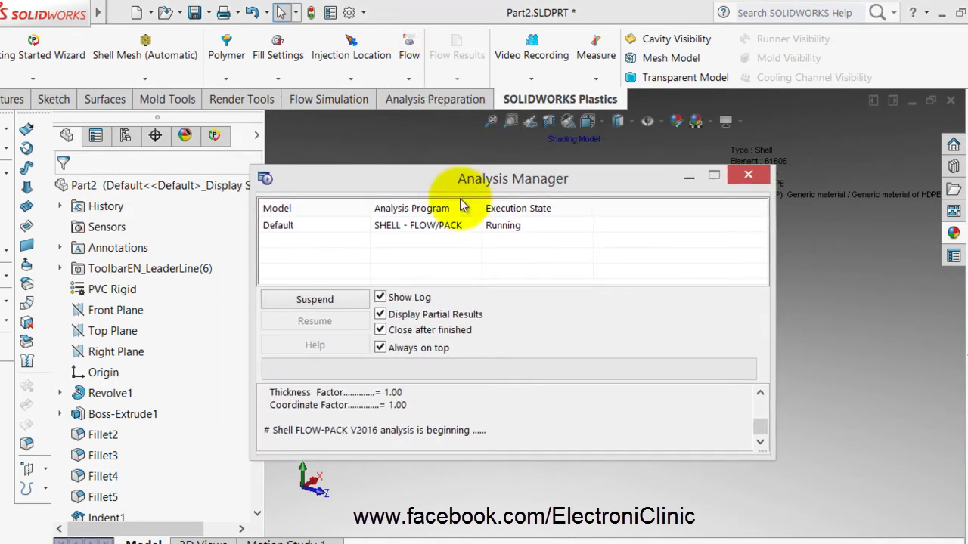
left_click_drag(488, 182, 306, 79)
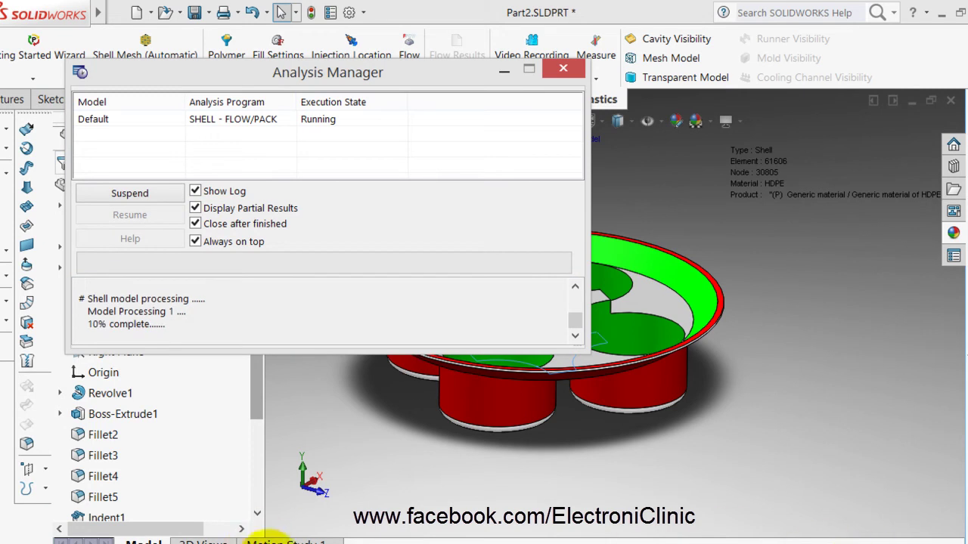
mouse_move(310, 542)
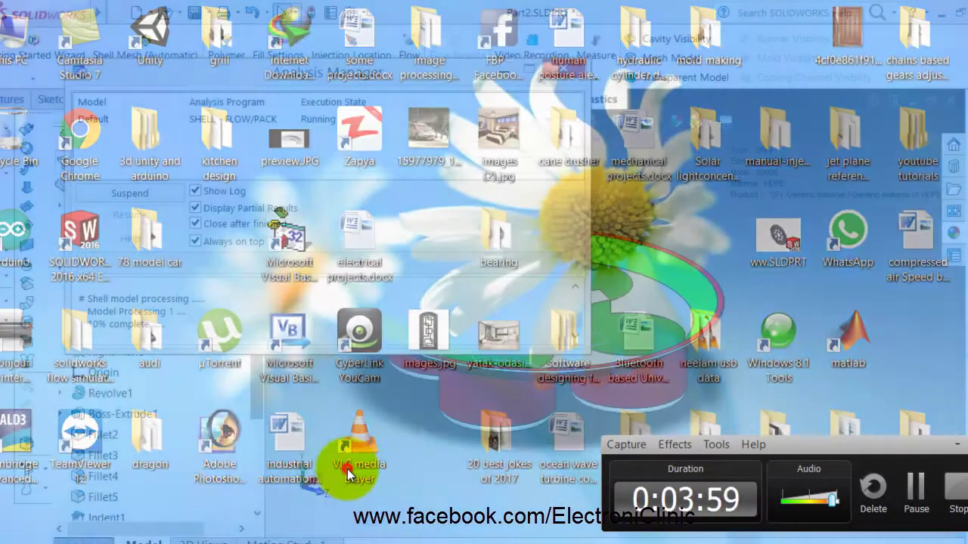
left_click(347, 469)
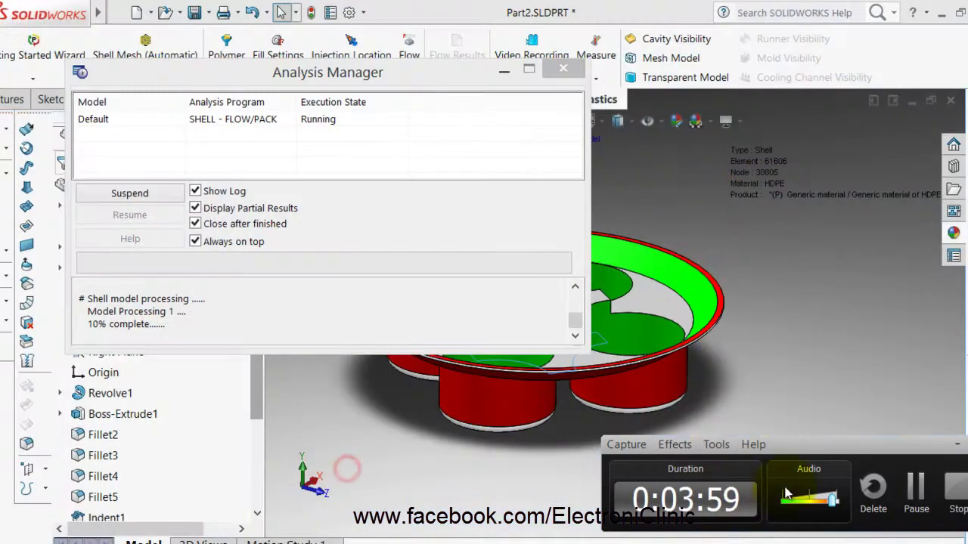
left_click(918, 495)
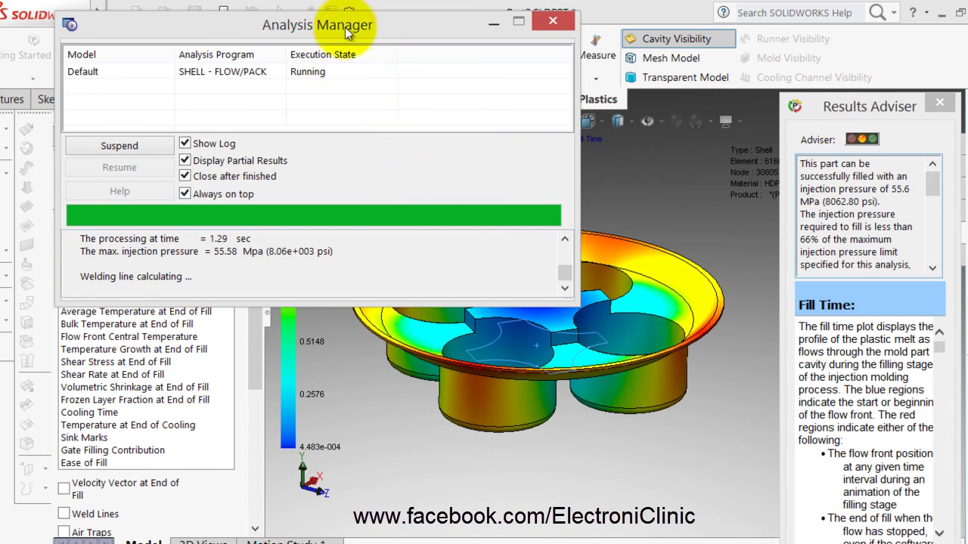
left_click_drag(408, 22, 378, 34)
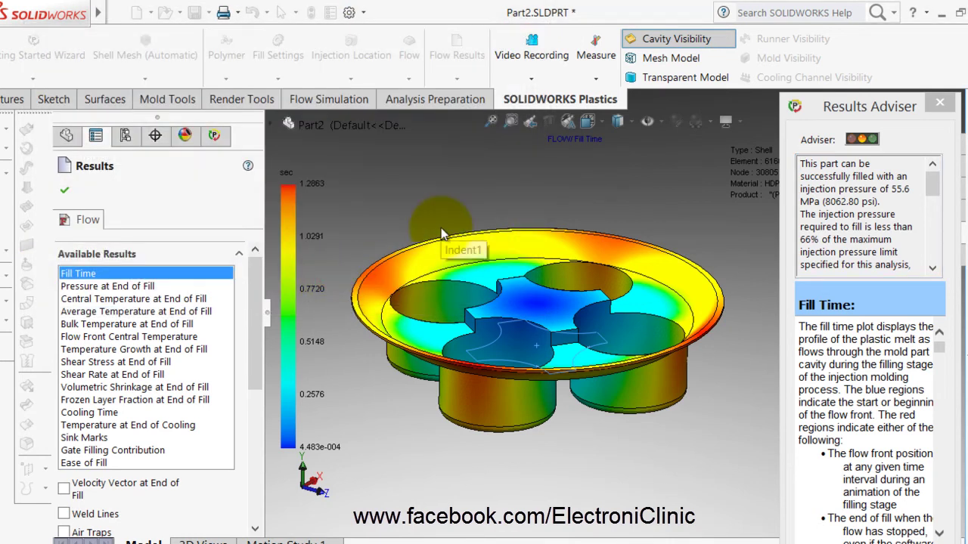
Play the fill-time animation from a top-down view and stop it at full fill, 1.2863 s
middle_click_drag(440, 195, 422, 234)
left_click_drag(256, 300, 267, 404)
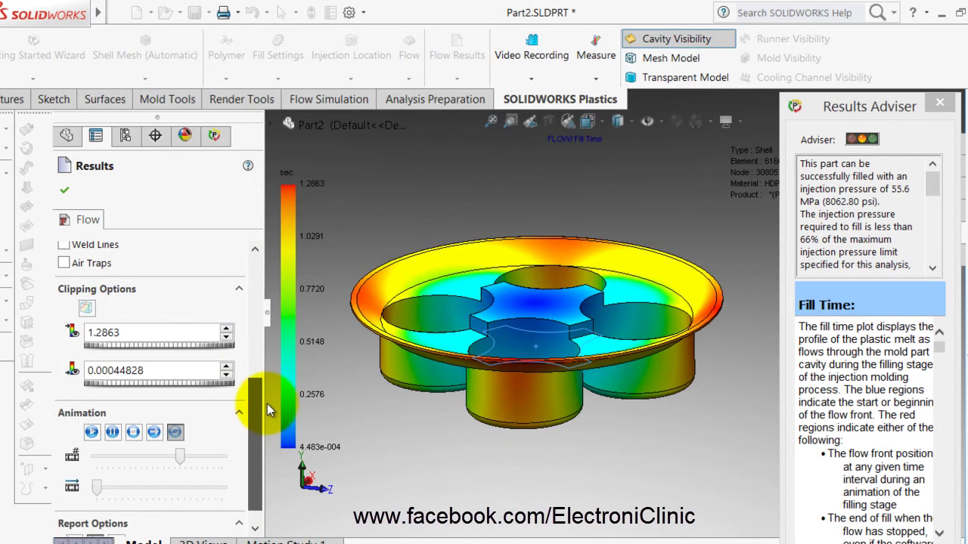
left_click(93, 432)
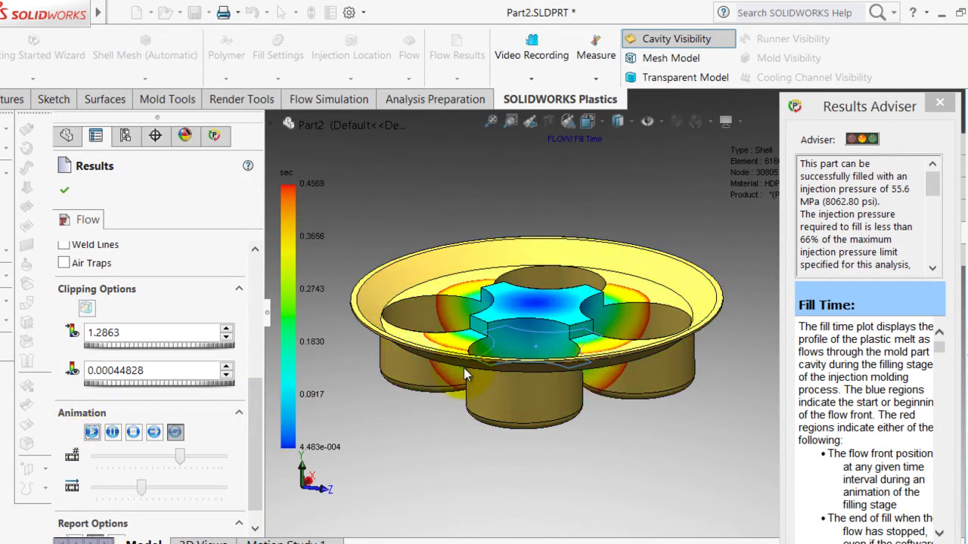
scroll(494, 429, "down", 2)
middle_click_drag(494, 429, 453, 509)
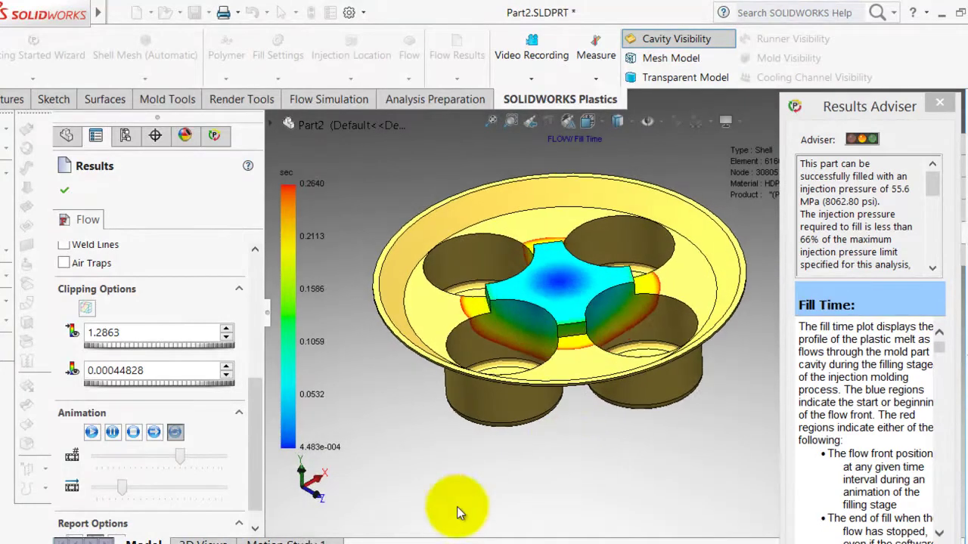
scroll(650, 249, "down", 3)
scroll(620, 265, "up", 3)
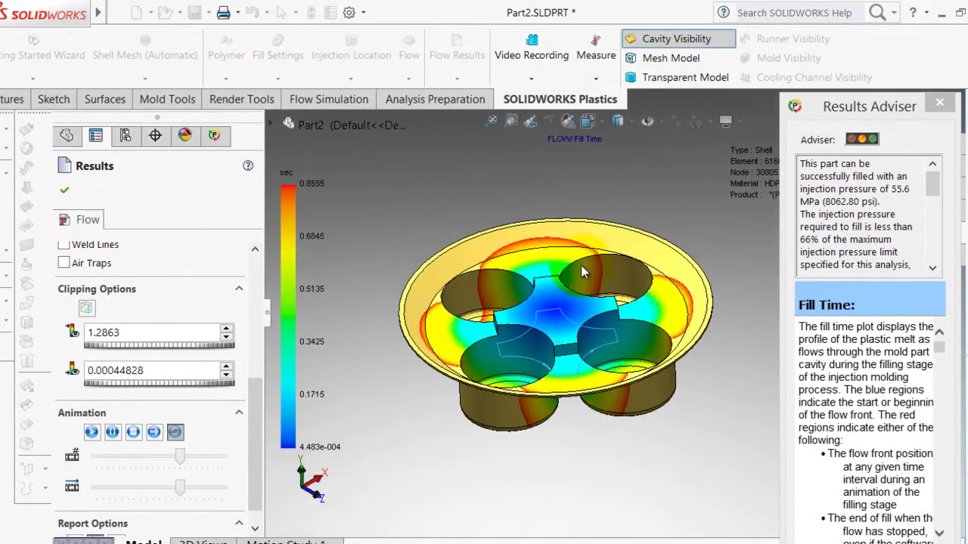
left_click(130, 434)
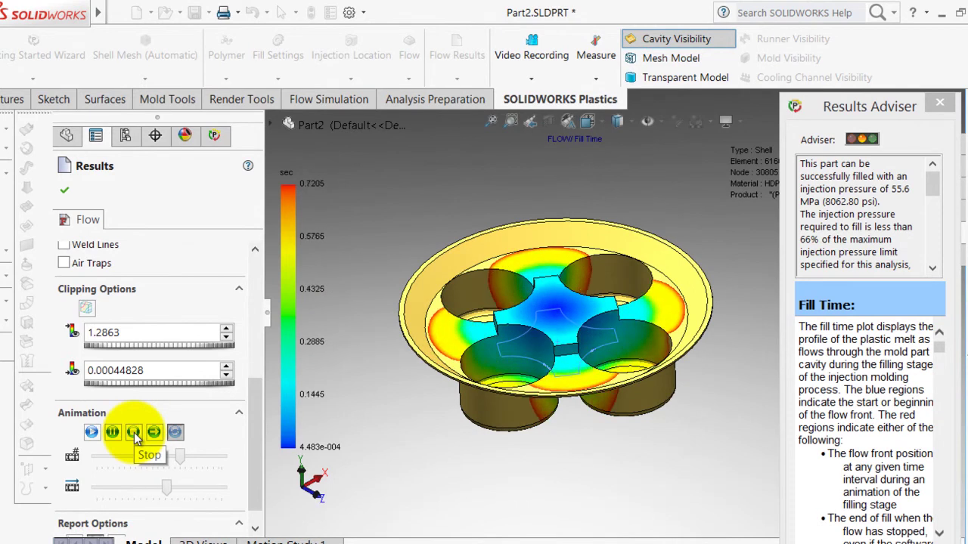
left_click(134, 434)
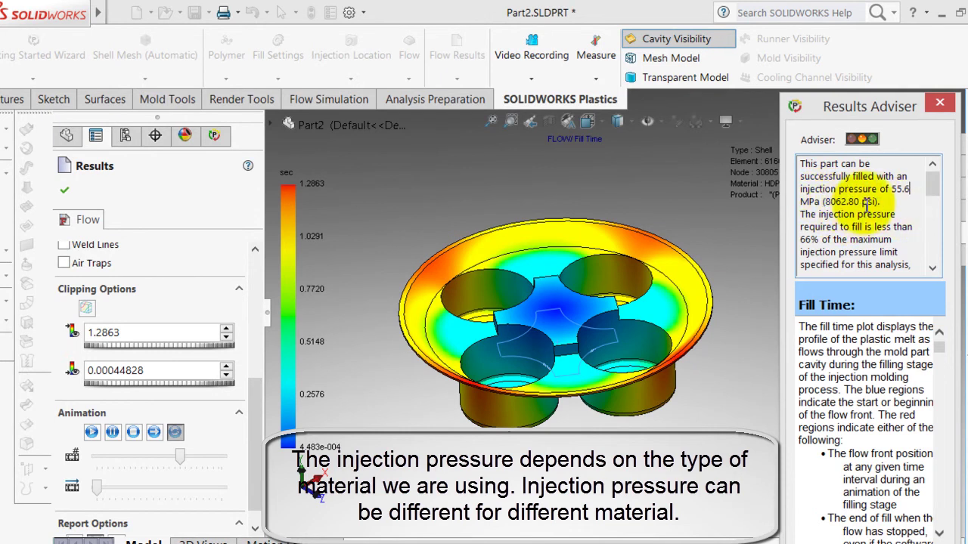
left_click_drag(877, 205, 835, 210)
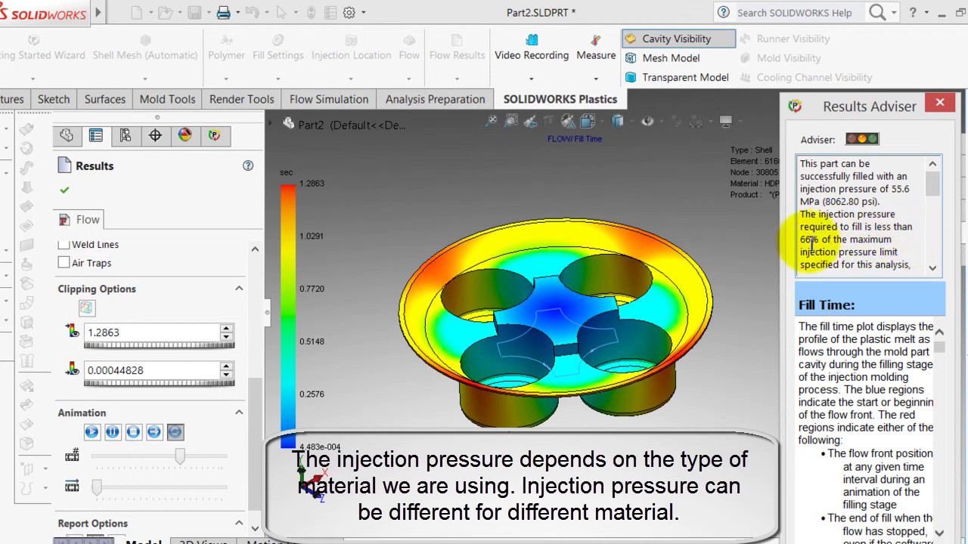
left_click(936, 268)
left_click(935, 268)
left_click(935, 268)
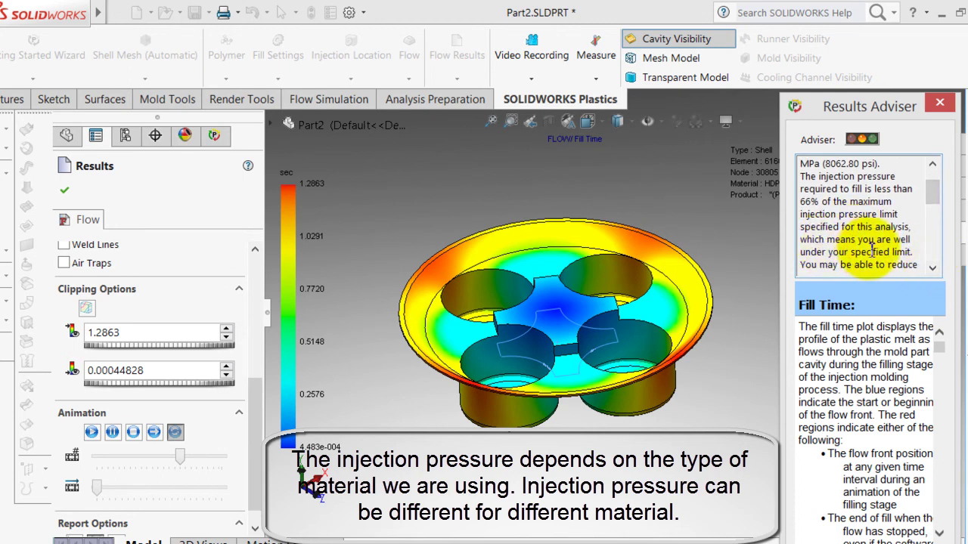
left_click(935, 268)
left_click(936, 267)
left_click(935, 267)
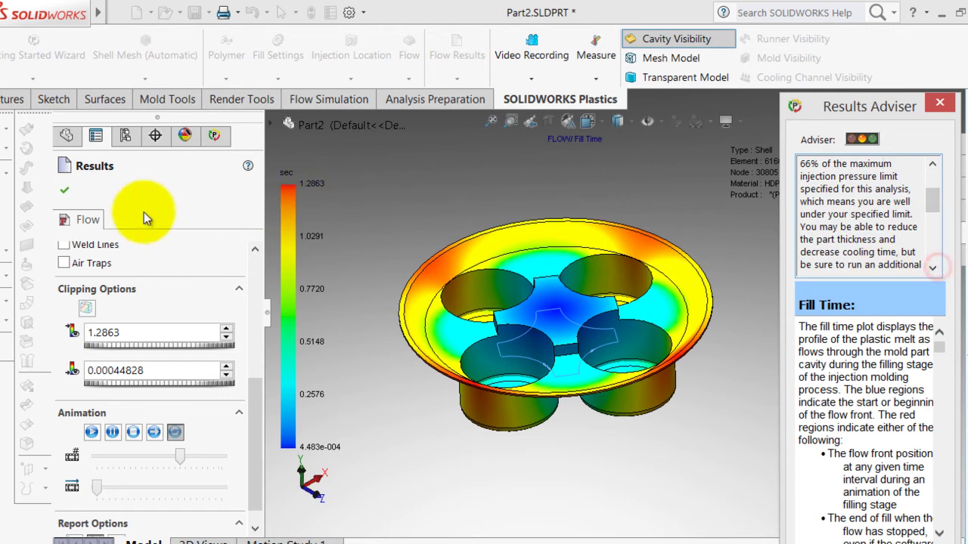
left_click_drag(257, 386, 255, 257)
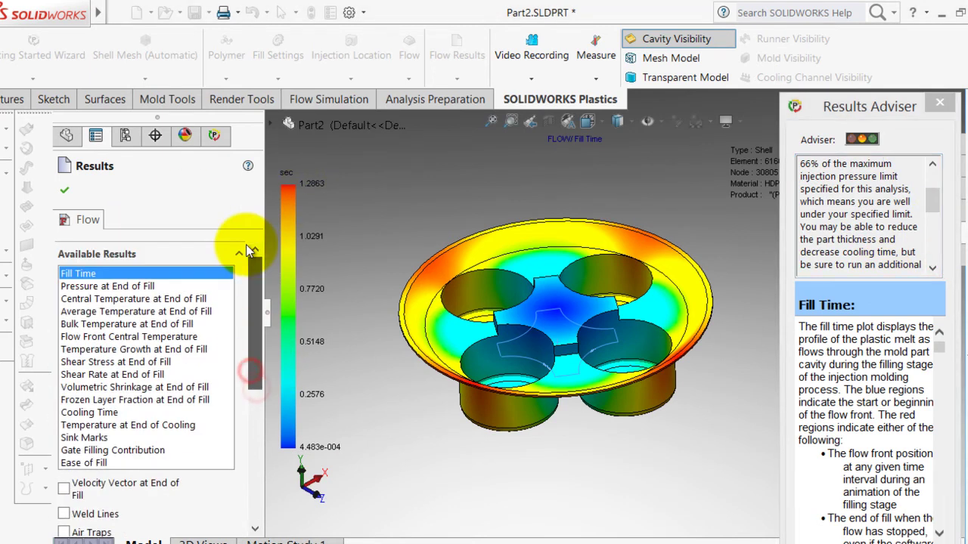
Show Pressure, Central, Average, then Bulk Temperature at End of Fill (209.00–235.52 °C)
left_click(110, 287)
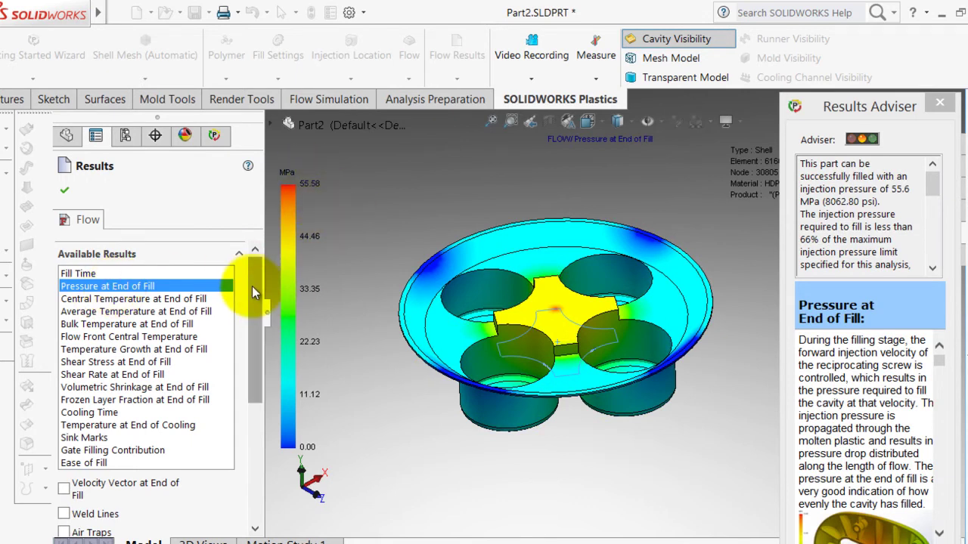
left_click(173, 300)
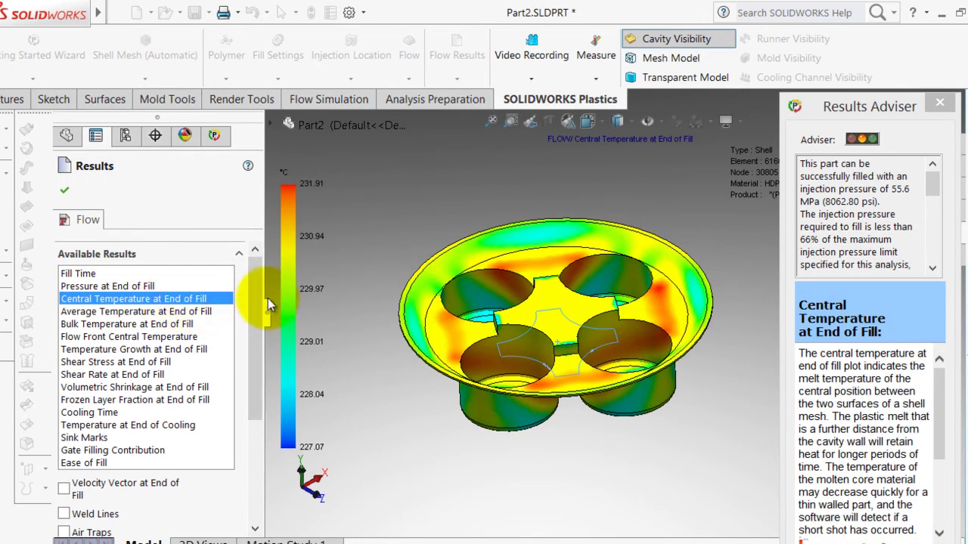
left_click(171, 311)
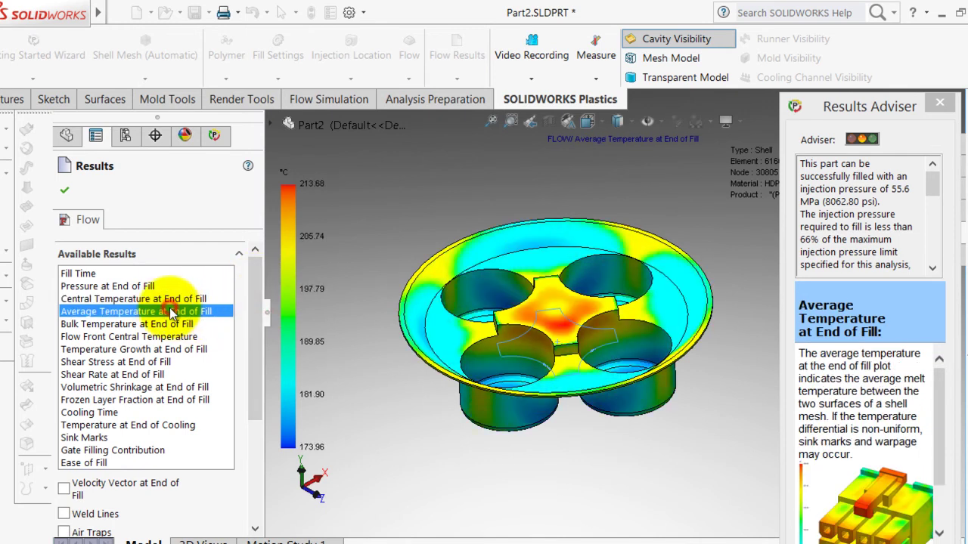
left_click(167, 324)
left_click_drag(254, 290, 255, 337)
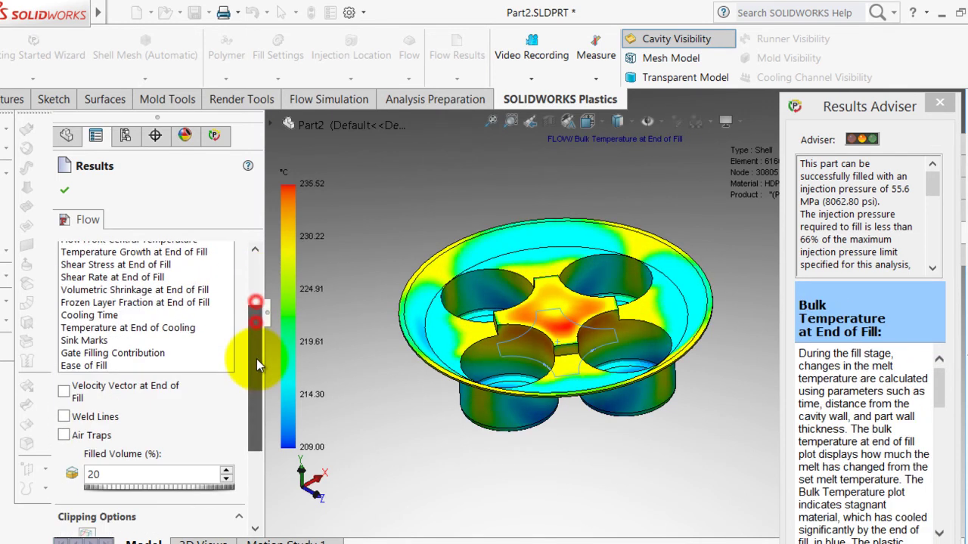
left_click(78, 436)
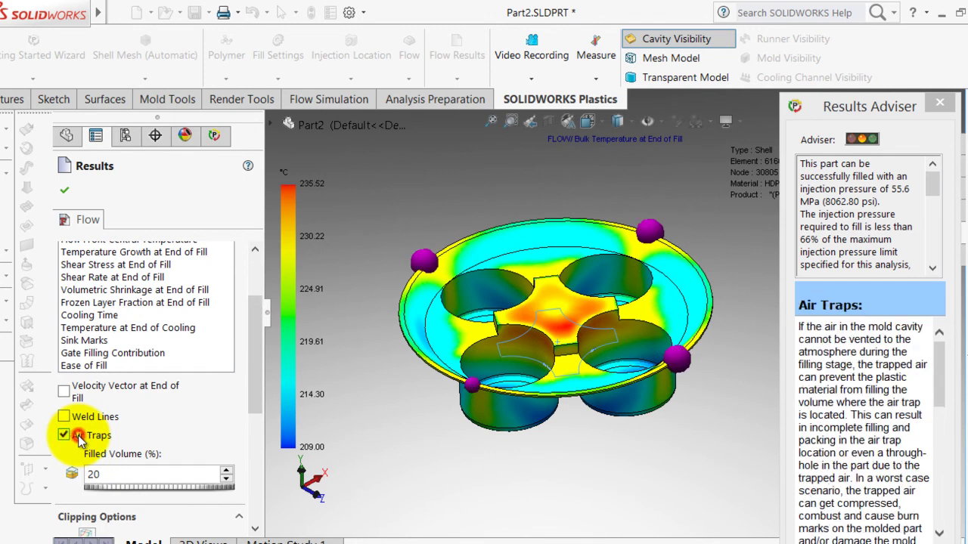
middle_click_drag(485, 209, 560, 241)
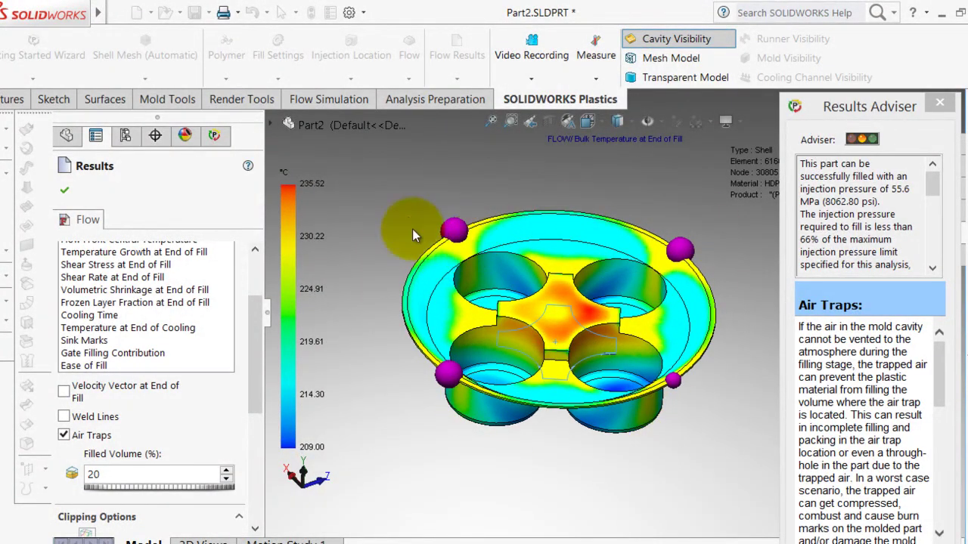
mouse_move(375, 231)
middle_mouse_down()
mouse_move(356, 216)
mouse_move(382, 211)
mouse_move(372, 223)
middle_mouse_up()
scroll(453, 250, "down", 3)
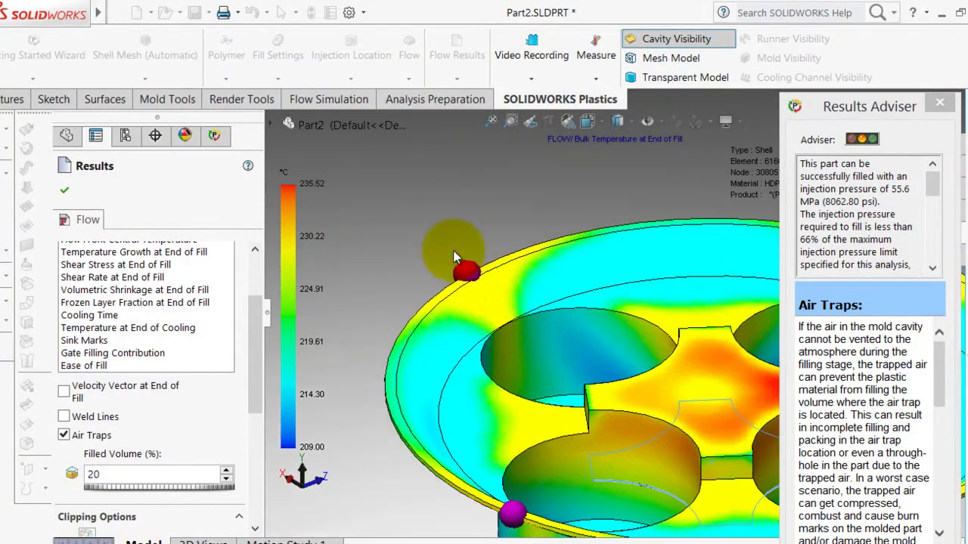
scroll(473, 289, "up", 3)
scroll(669, 341, "up", 2)
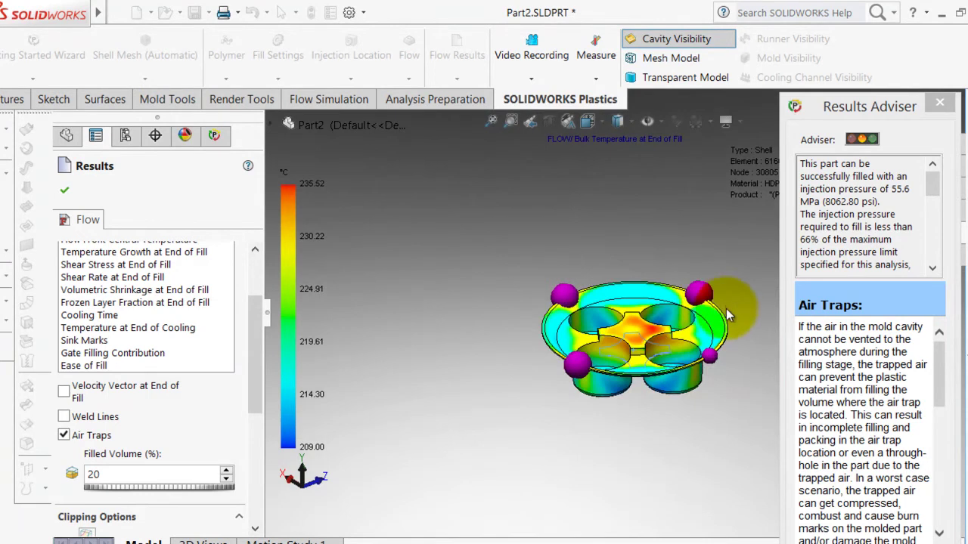
scroll(726, 310, "down", 2)
scroll(533, 312, "up", 3)
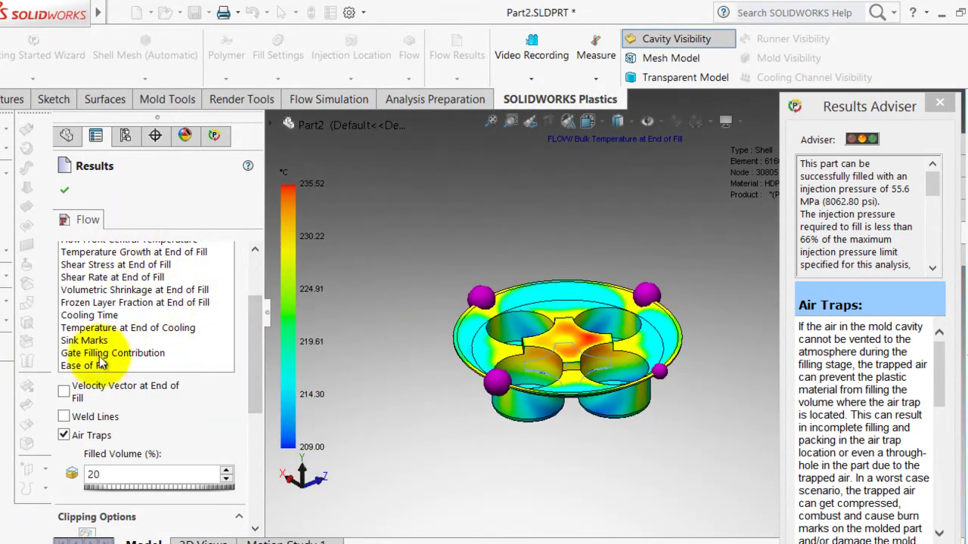
Display Ease of Fill, Cooling Time, then Shear Stress at End of Fill (0.00–0.61 MPa)
left_click(80, 367)
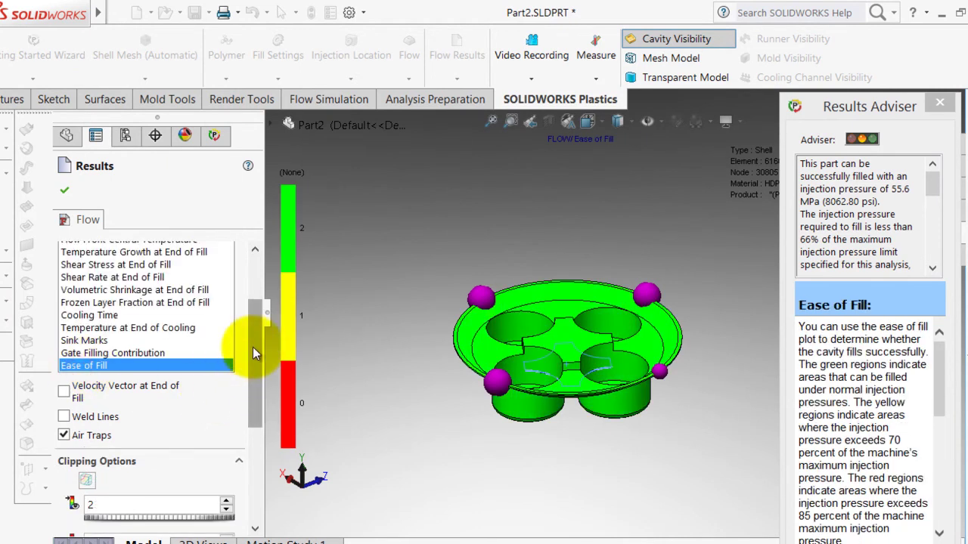
left_click_drag(253, 375, 254, 335)
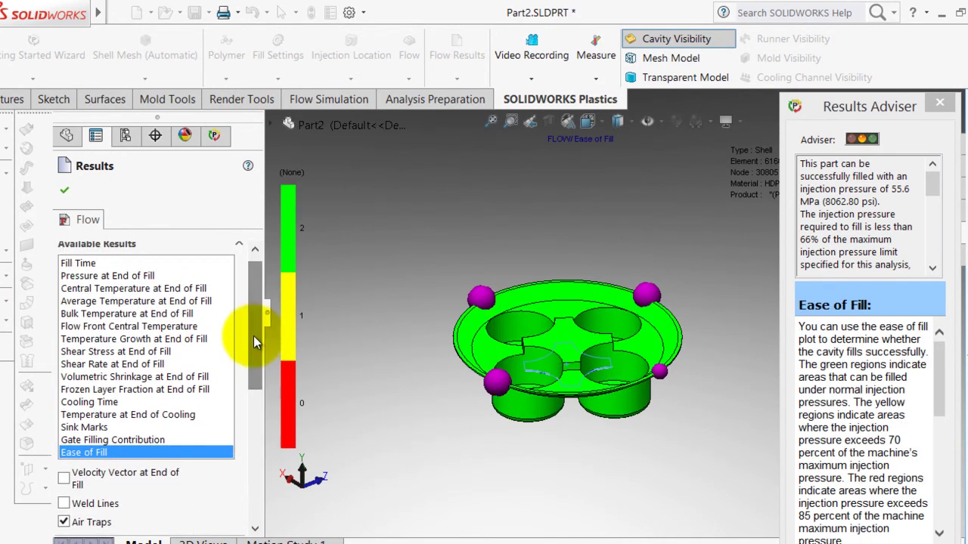
left_click(115, 402)
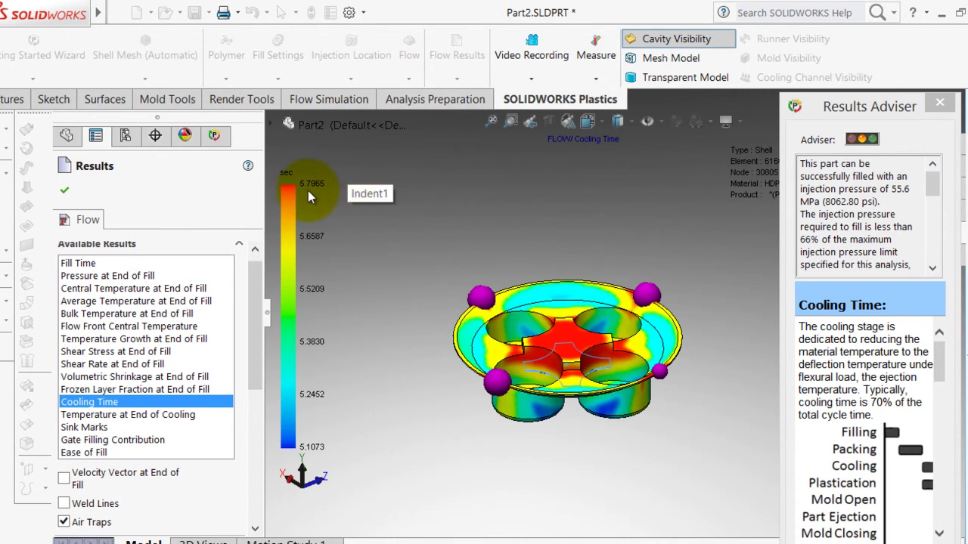
middle_click_drag(565, 252, 566, 294)
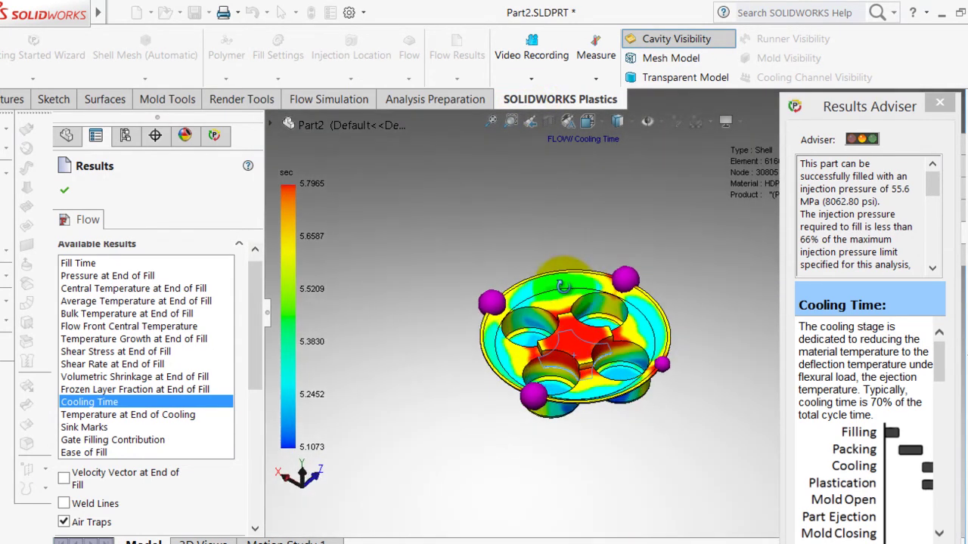
left_click(155, 352)
middle_click_drag(445, 360, 427, 255)
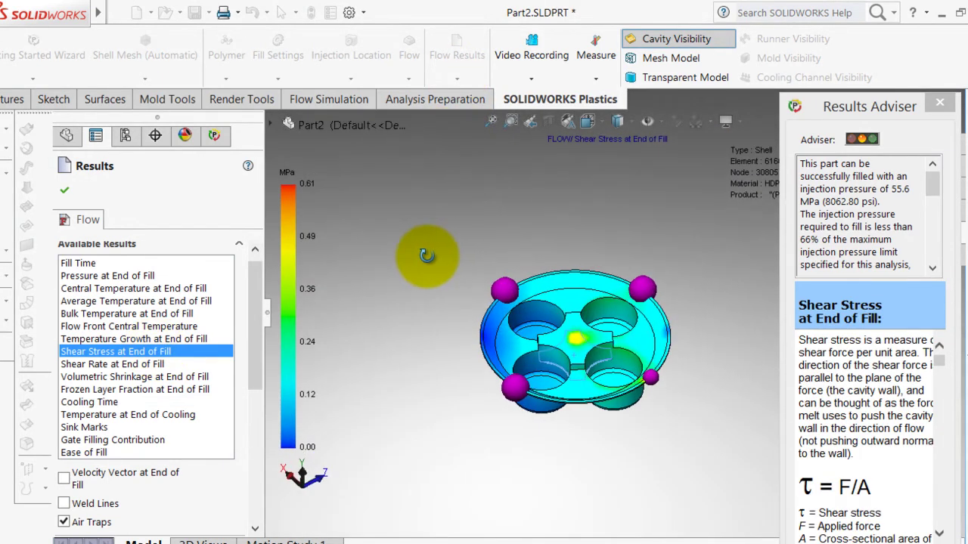
mouse_move(251, 294)
left_mouse_down()
mouse_move(262, 377)
mouse_move(260, 355)
left_mouse_up()
Overlay the weld lines on the transparent tray alongside the air traps
left_click(87, 363)
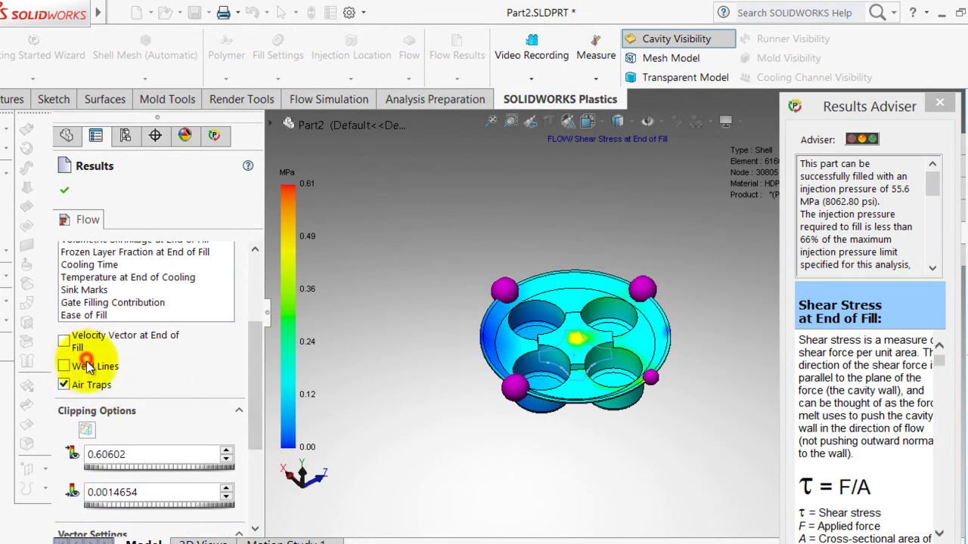
left_click(84, 371)
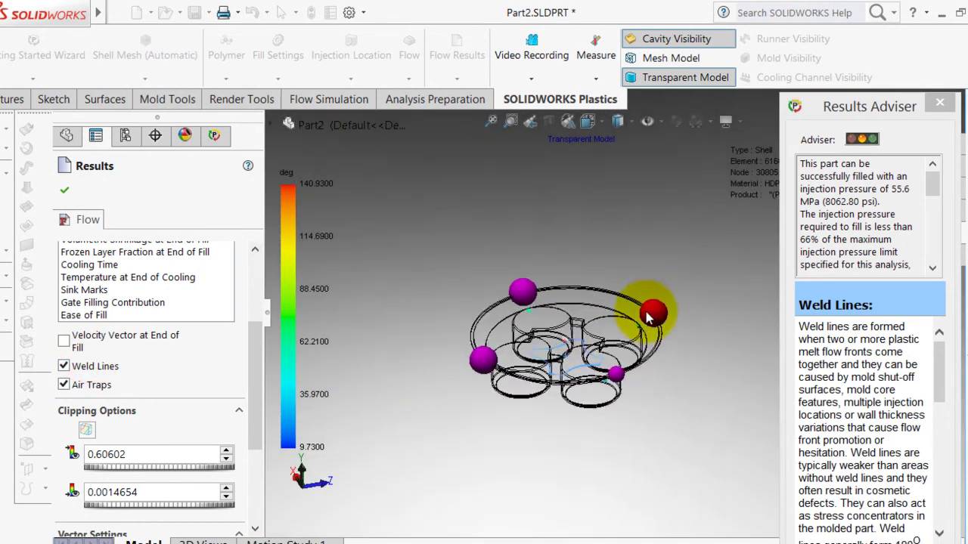
scroll(442, 376, "down", 5)
scroll(446, 378, "up", 5)
Orbit and zoom the transparent tray to examine the weld lines
middle_click_drag(399, 385, 536, 395)
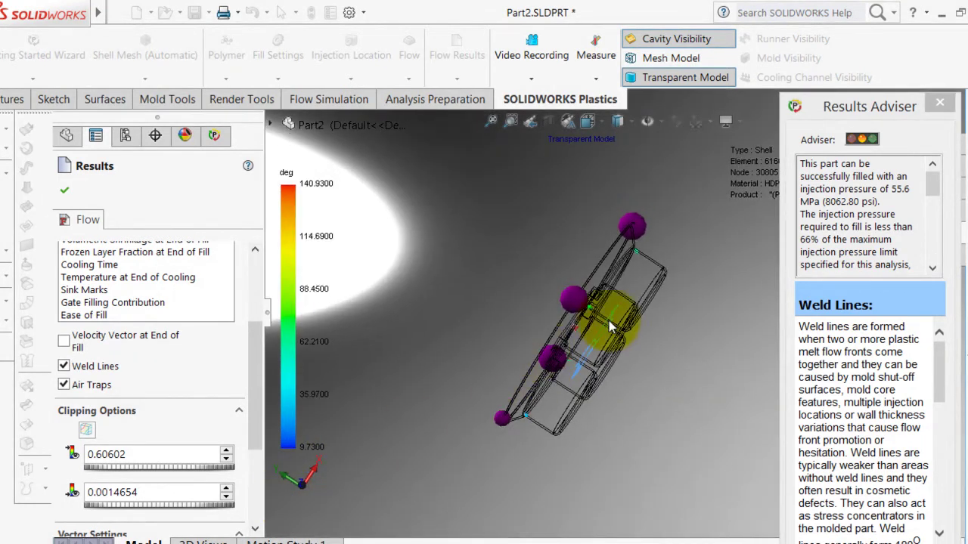
scroll(536, 395, "down", 5)
scroll(585, 341, "up", 8)
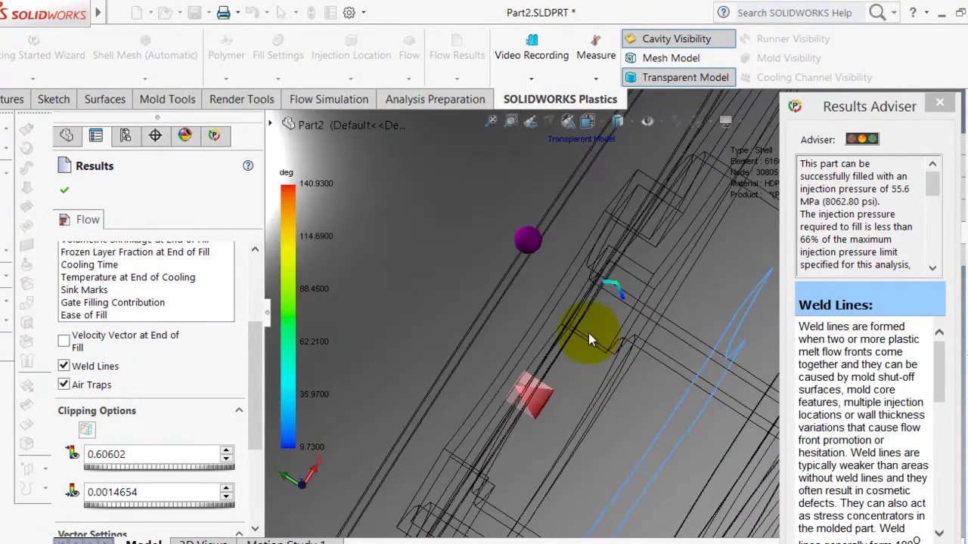
middle_click_drag(583, 335, 471, 329)
scroll(560, 271, "down", 3)
scroll(492, 315, "down", 4)
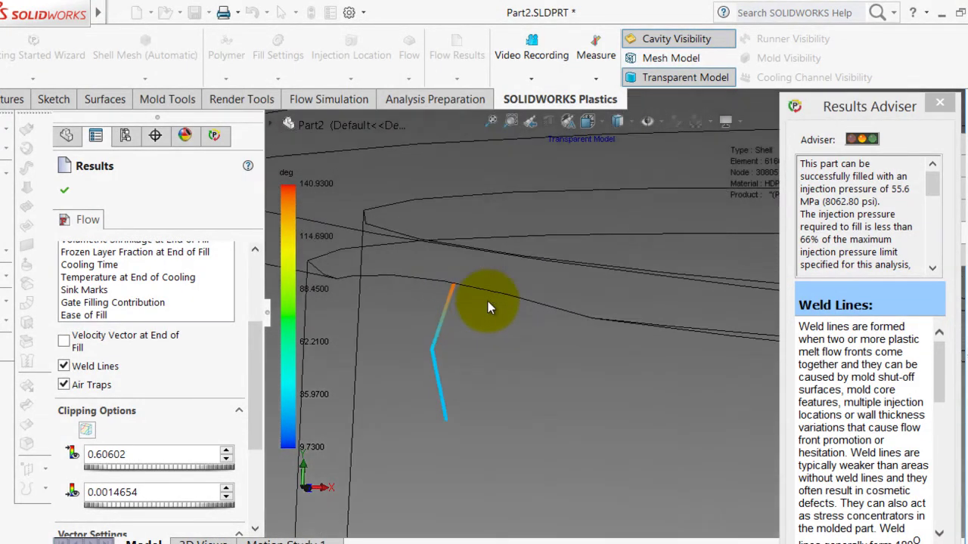
scroll(564, 311, "up", 6)
middle_click_drag(490, 268, 556, 291)
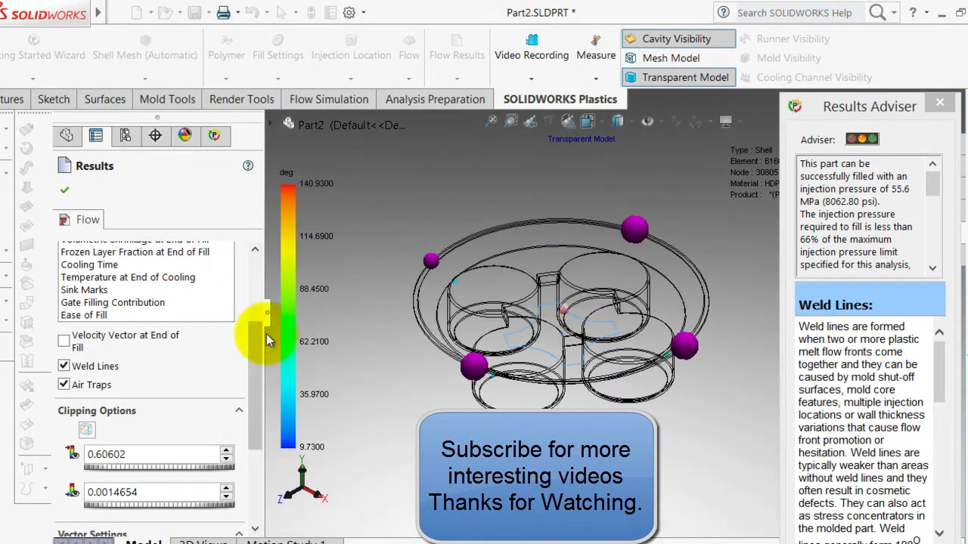
left_click_drag(255, 363, 249, 389)
Switch to the Fill Time result with weld lines and air traps hidden
left_click(104, 275)
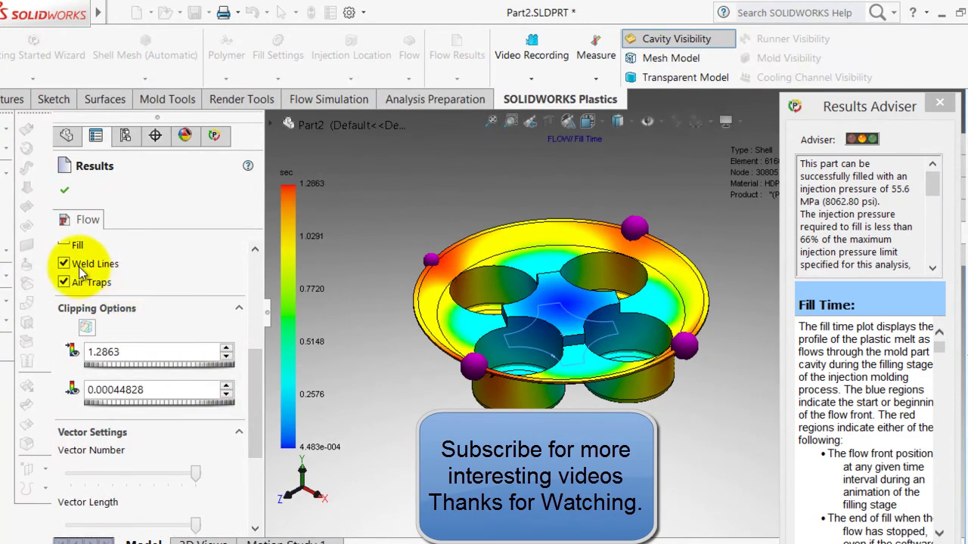
left_click(64, 263)
left_click(64, 282)
Play the filling animation and jump to the complete fill at 1.2863 s
left_click(94, 452)
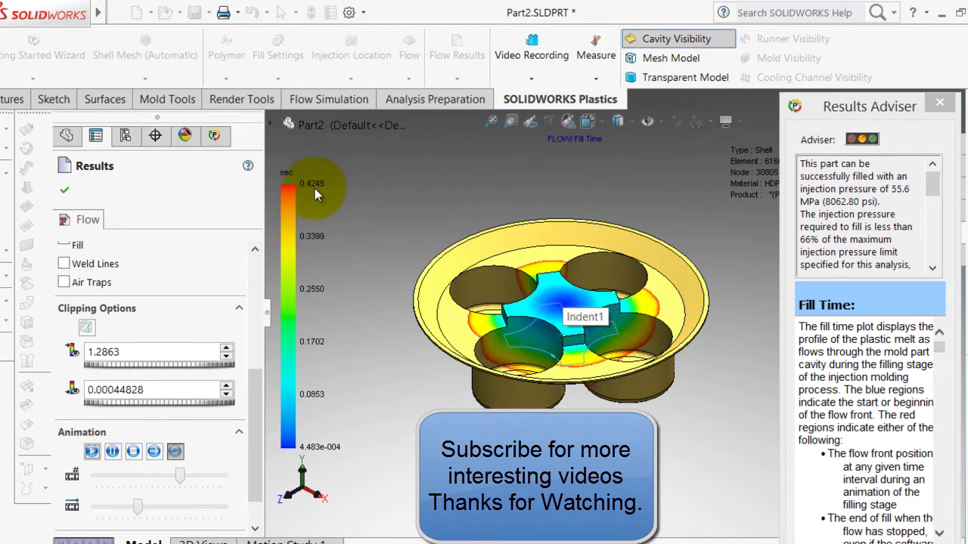
left_click_drag(257, 419, 252, 273)
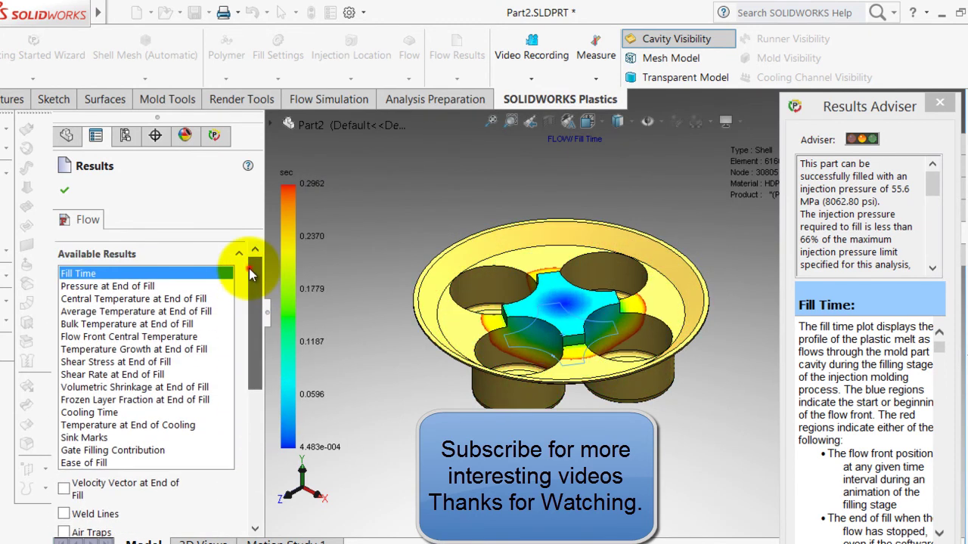
scroll(249, 269, "down", 5)
left_click(132, 409)
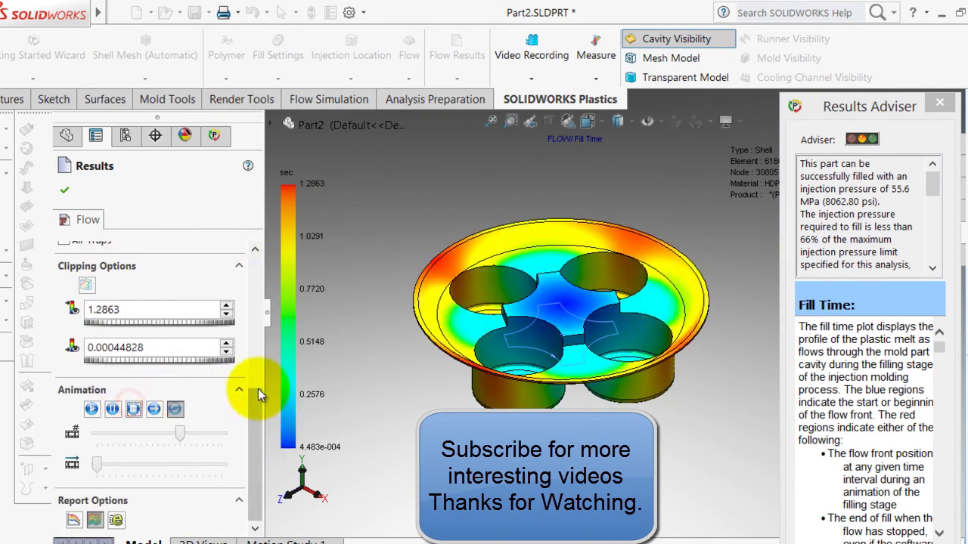
left_click_drag(259, 417, 256, 280)
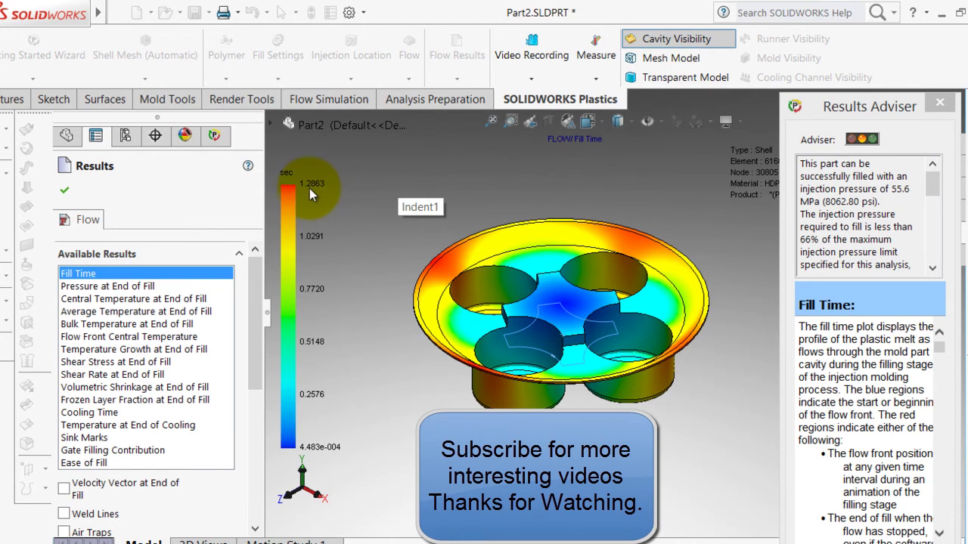
middle_click_drag(582, 215, 549, 238)
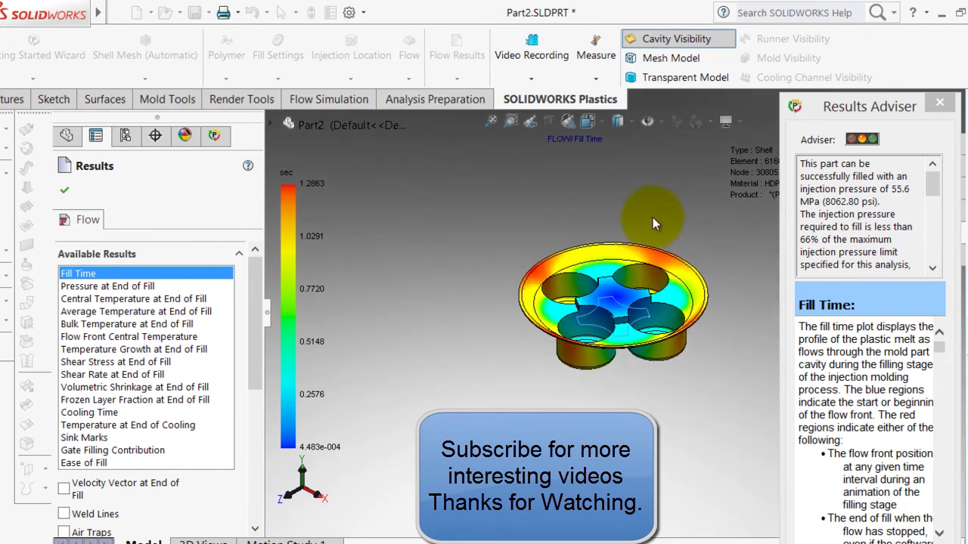